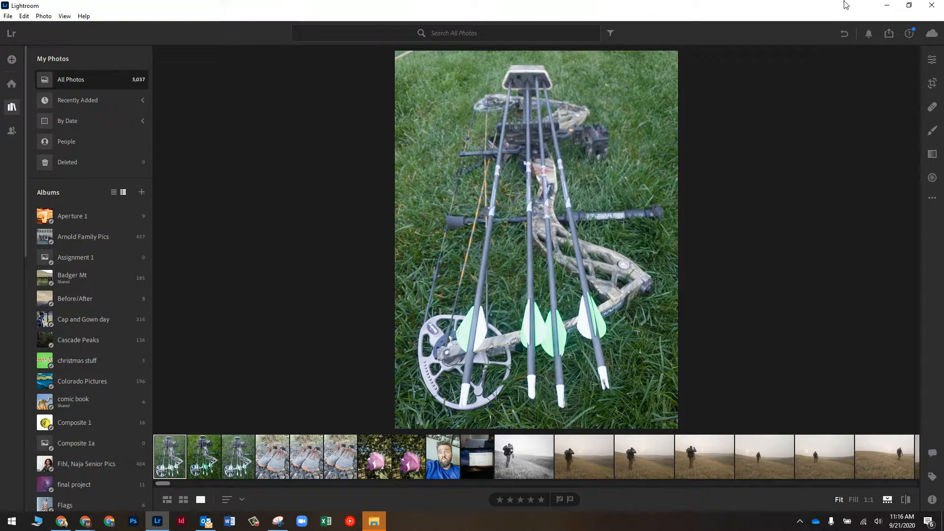
Check cloud sync status, then list the D:\ camera card's ARW photos for import
{"action": "left_click", "coordinate": [930, 38]}
{"action": "left_click", "coordinate": [12, 61]}
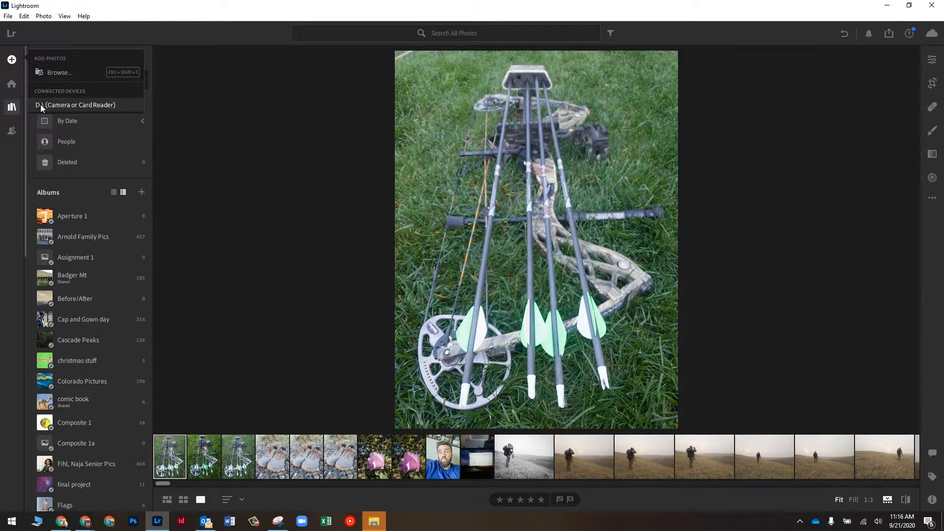
{"action": "left_click", "coordinate": [72, 104]}
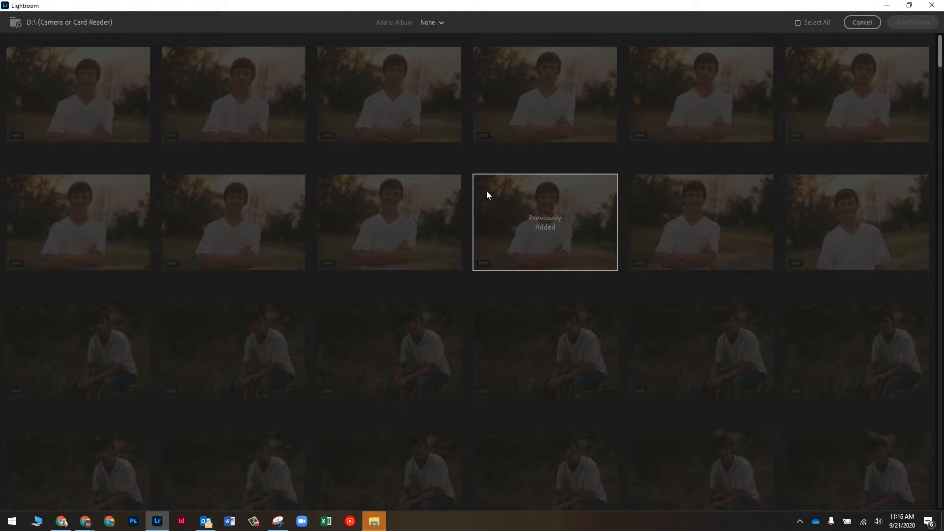
{"action": "scroll", "coordinate": [443, 182], "scroll_direction": "down", "scroll_amount": 10}
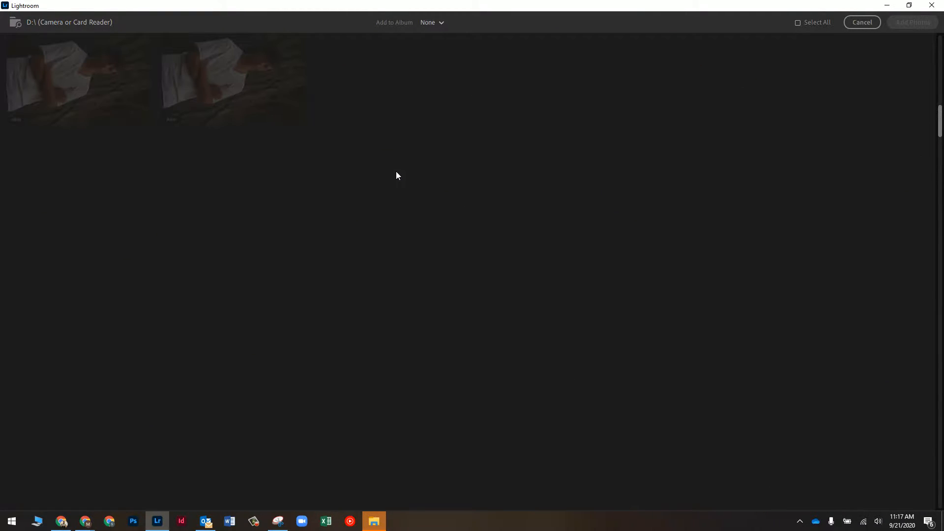
{"action": "scroll", "coordinate": [393, 170], "scroll_direction": "down", "scroll_amount": 5}
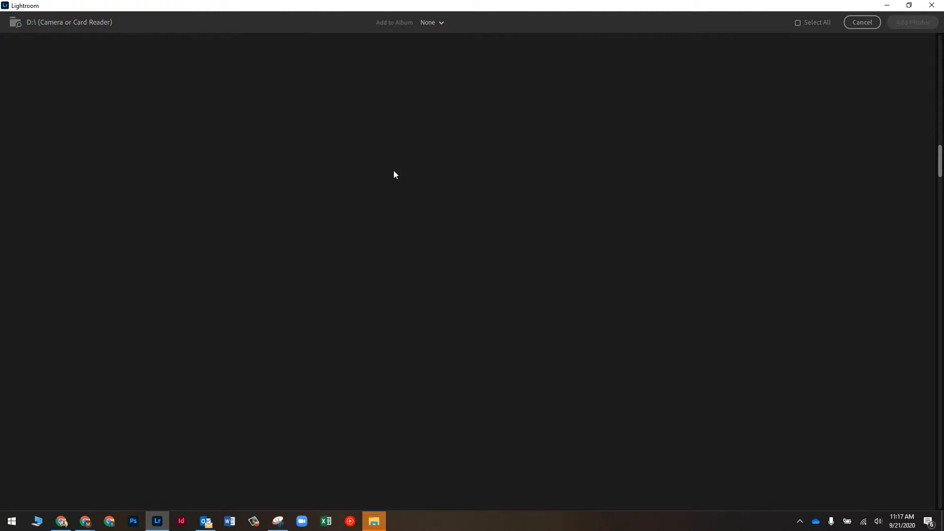
{"action": "scroll", "coordinate": [394, 174], "scroll_direction": "down", "scroll_amount": 12}
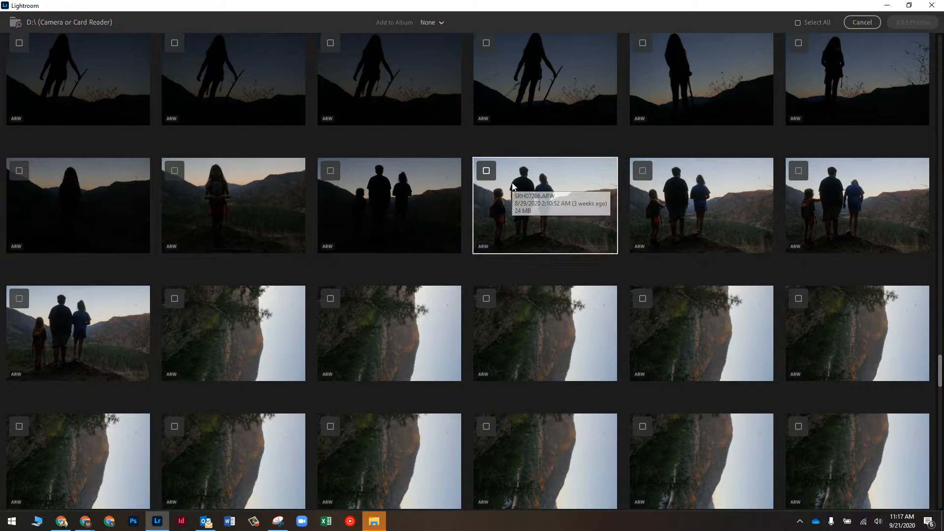
Check two family silhouette photos and shift-select the range through fifteen photos
{"action": "left_click", "coordinate": [487, 171]}
{"action": "left_click", "coordinate": [641, 172]}
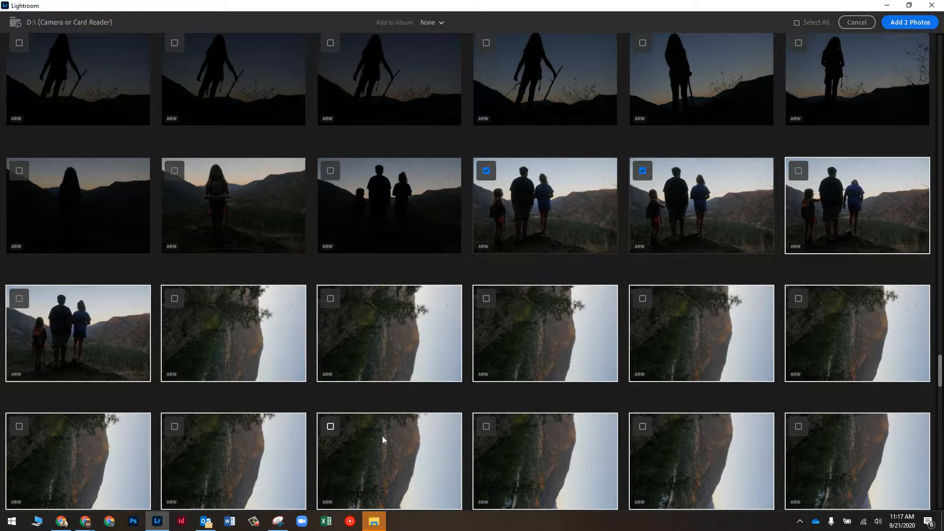
{"action": "left_click", "coordinate": [798, 171], "text": "shift"}
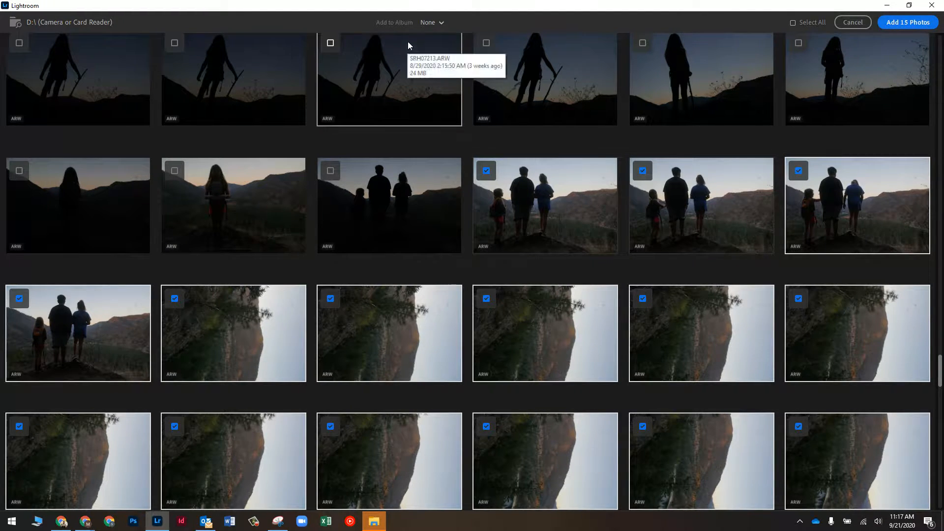
{"action": "left_click", "coordinate": [429, 23]}
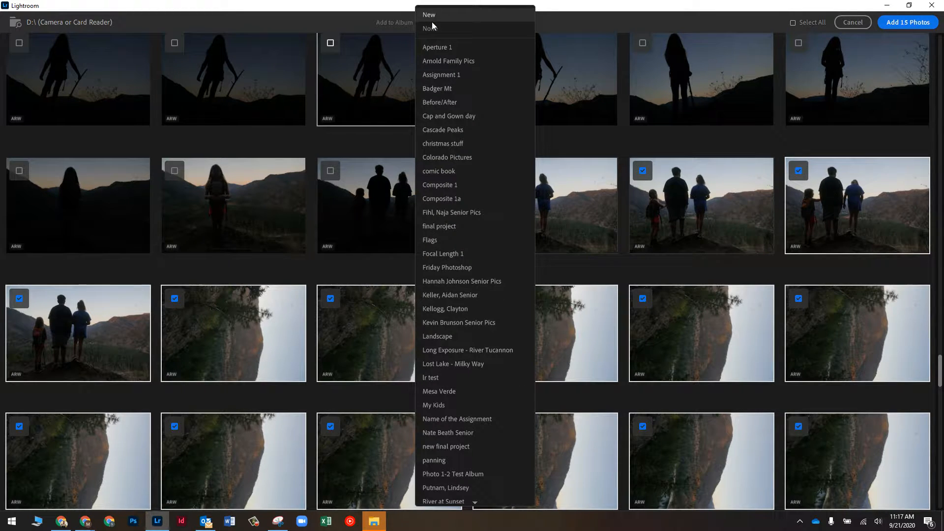
Create a new album 'The Name of The Assignment1' and add the 15 checked photos
{"action": "left_click", "coordinate": [385, 23]}
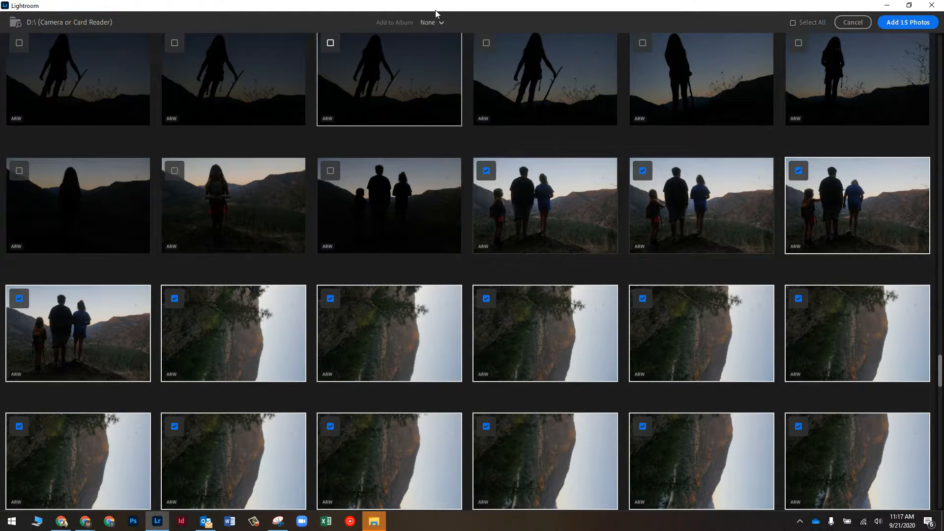
{"action": "left_click", "coordinate": [433, 25]}
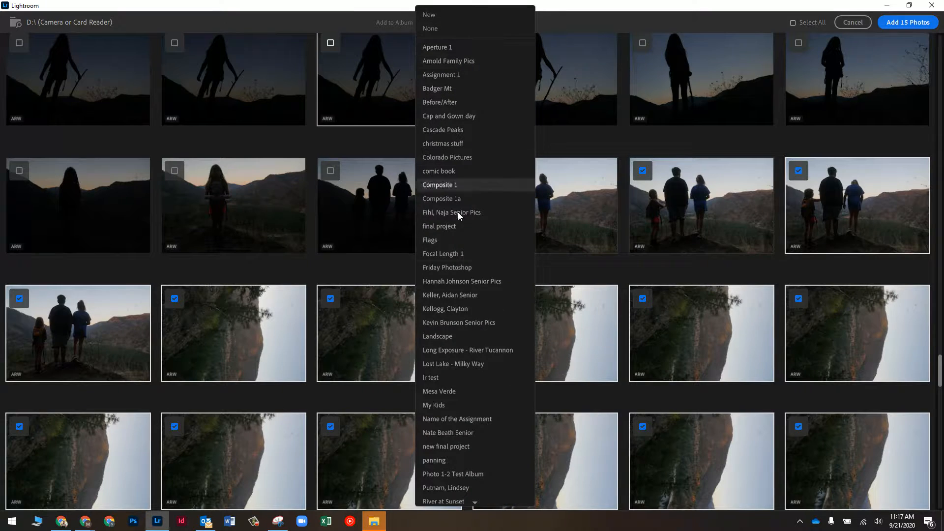
{"action": "left_click", "coordinate": [432, 14]}
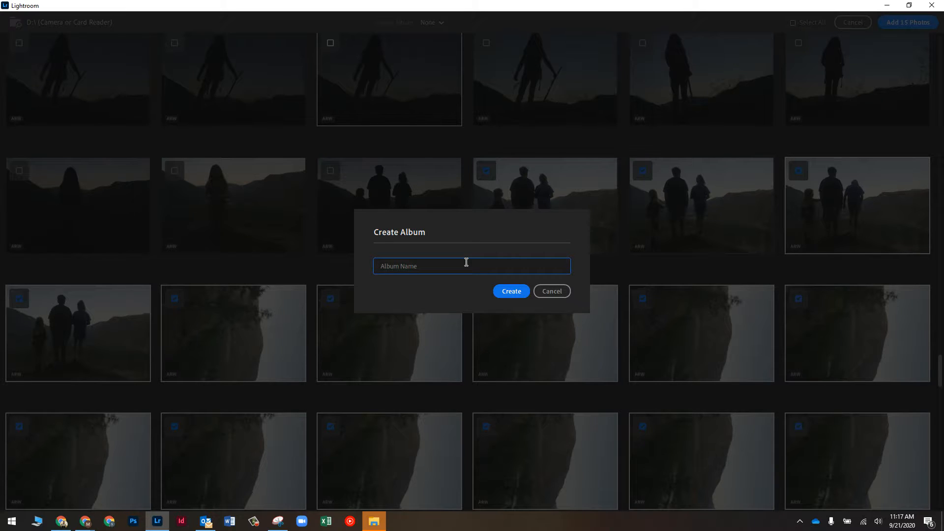
{"action": "type", "text": "The Name of The Assignment1"}
{"action": "left_click", "coordinate": [510, 290]}
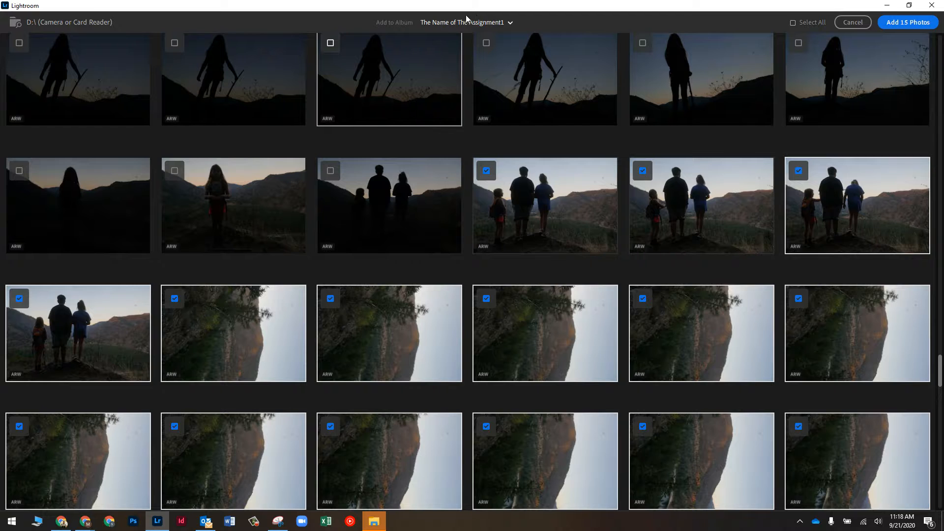
{"action": "left_click", "coordinate": [910, 23]}
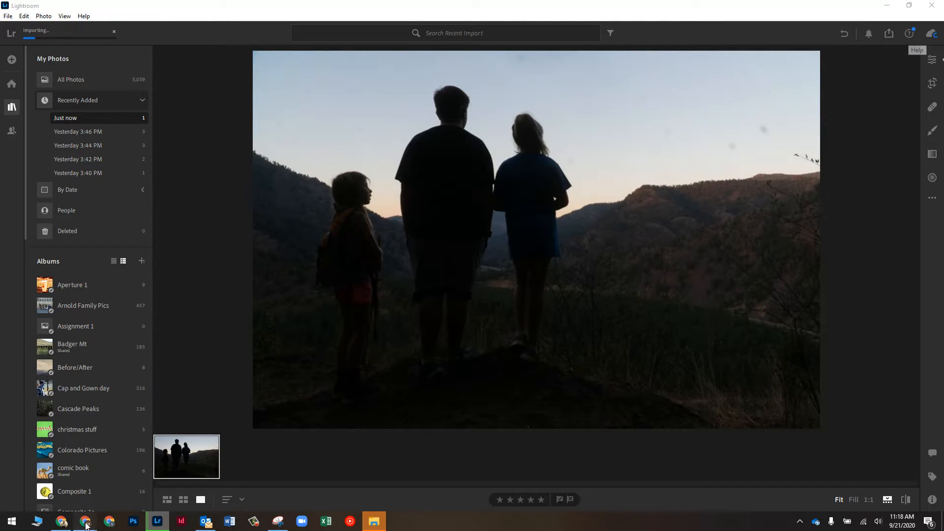
{"action": "left_click", "coordinate": [87, 524]}
{"action": "left_click", "coordinate": [81, 499]}
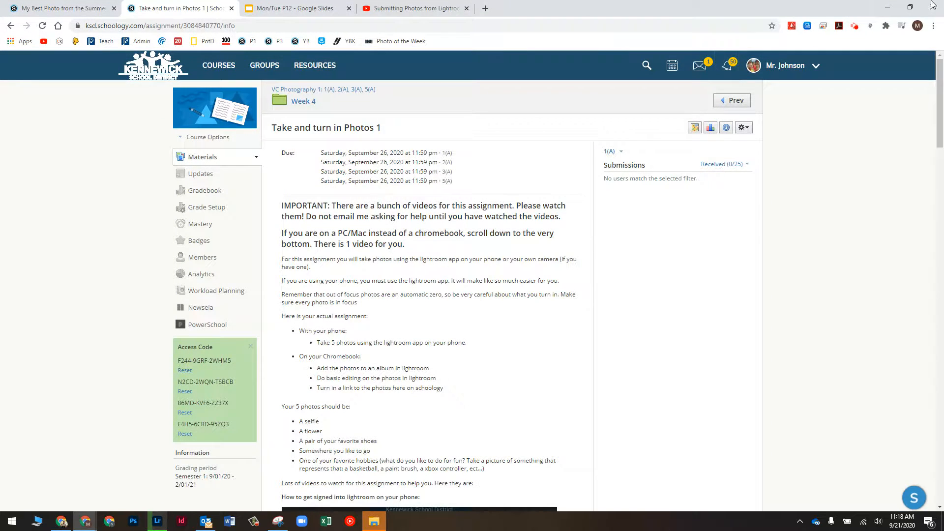
{"action": "left_click", "coordinate": [854, 26]}
{"action": "left_click", "coordinate": [796, 134]}
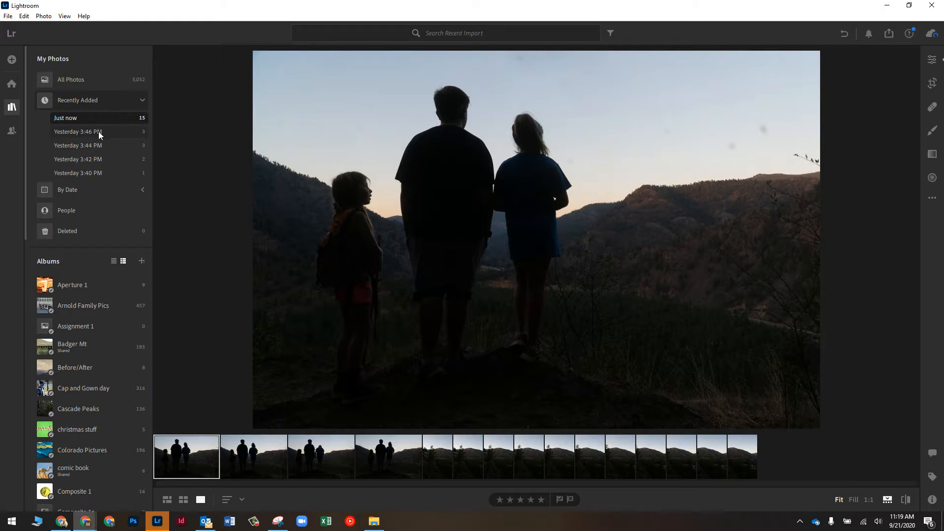
Open the 17-photo 'Name of the Assignment' album and select its black-and-white hiker photo
{"action": "scroll", "coordinate": [86, 221], "scroll_direction": "down", "scroll_amount": 15}
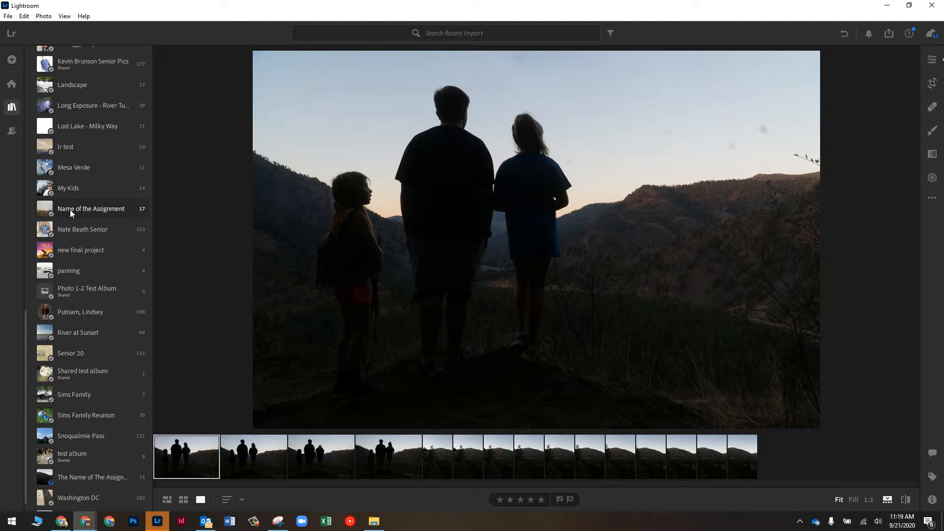
{"action": "left_click", "coordinate": [82, 209]}
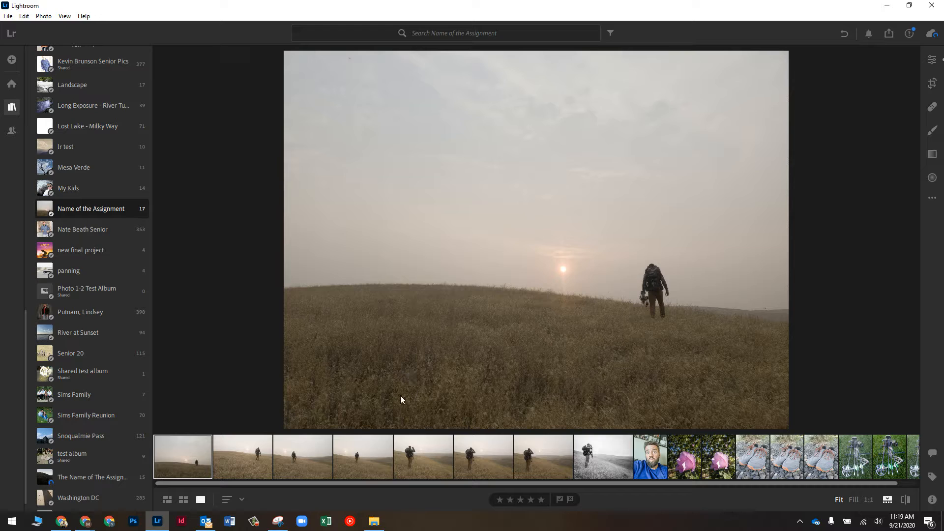
{"action": "scroll", "coordinate": [294, 461], "scroll_direction": "down", "scroll_amount": 1}
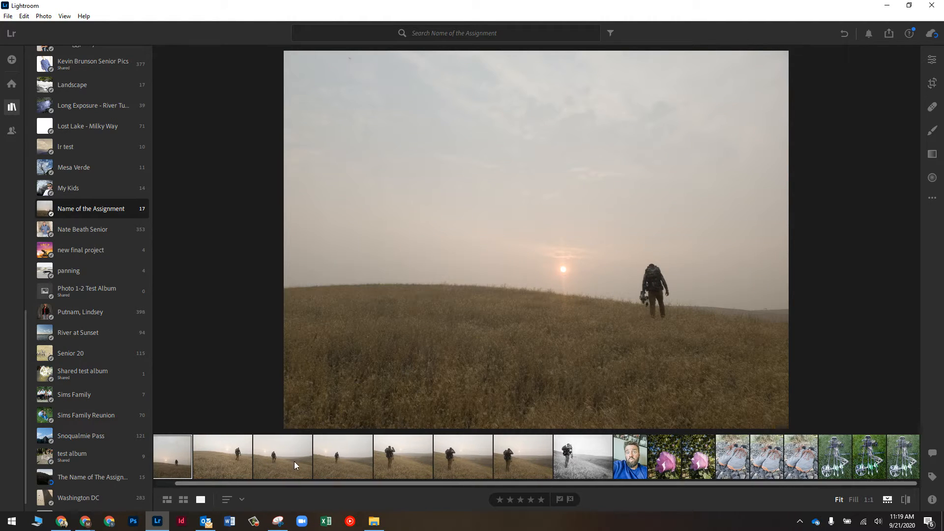
{"action": "scroll", "coordinate": [438, 464], "scroll_direction": "up", "scroll_amount": 1}
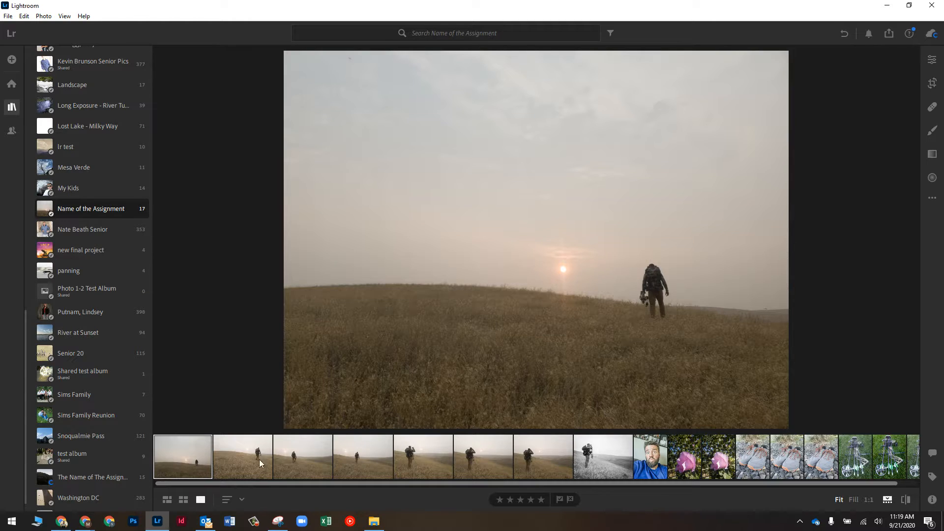
{"action": "scroll", "coordinate": [193, 462], "scroll_direction": "down", "scroll_amount": 1}
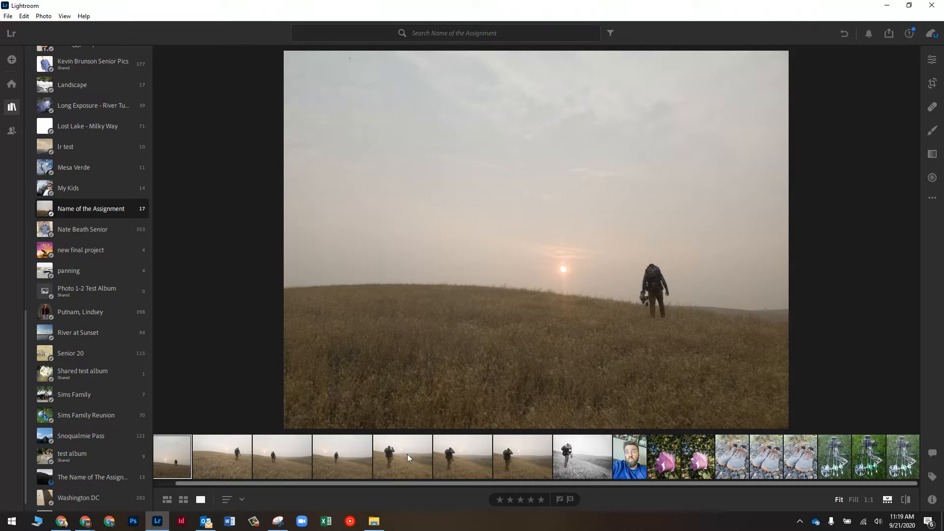
{"action": "left_click", "coordinate": [571, 456]}
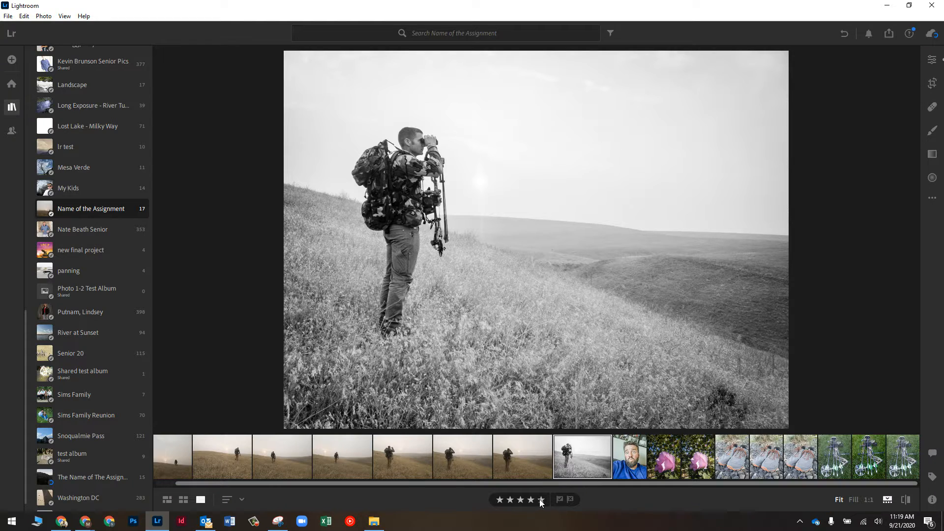
{"action": "left_click", "coordinate": [521, 460]}
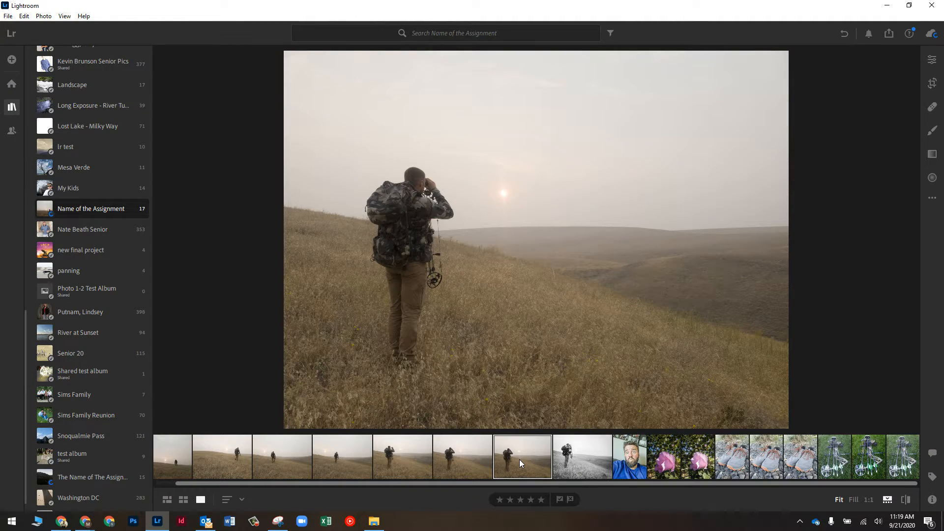
{"action": "key", "text": "5"}
{"action": "left_click", "coordinate": [632, 466]}
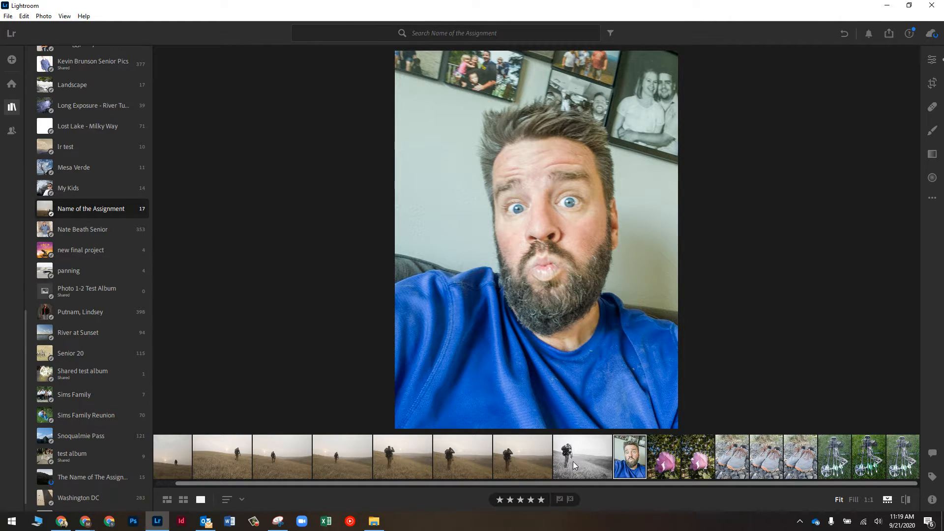
{"action": "left_click", "coordinate": [657, 461]}
{"action": "left_click", "coordinate": [691, 459]}
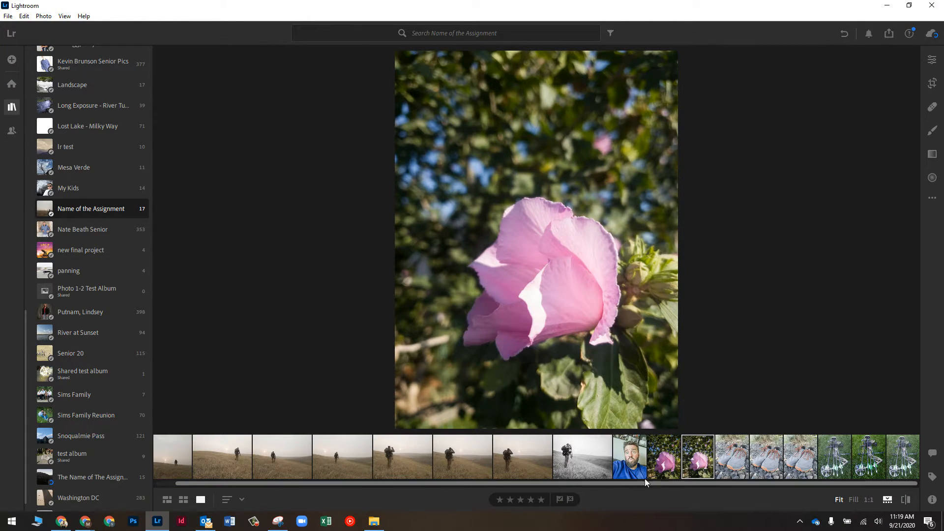
{"action": "left_click", "coordinate": [664, 460]}
{"action": "left_click", "coordinate": [669, 459]}
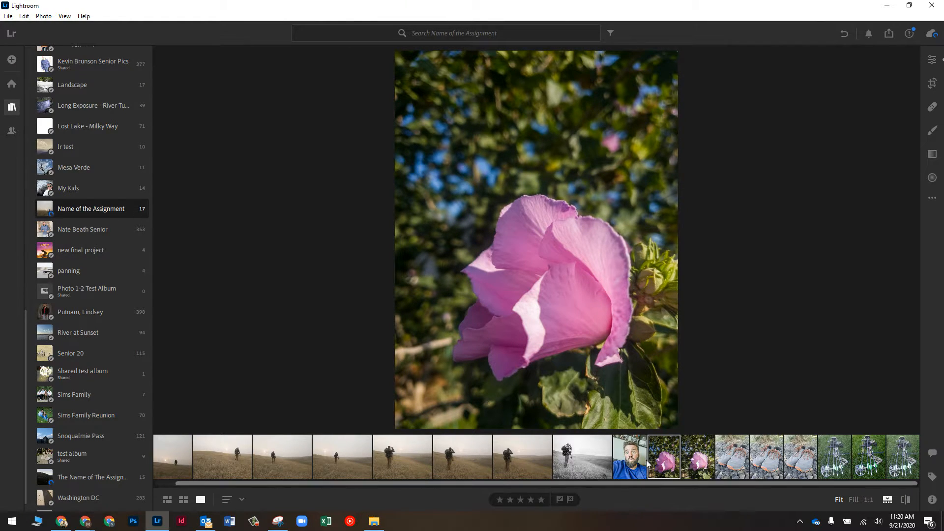
{"action": "left_click", "coordinate": [698, 460]}
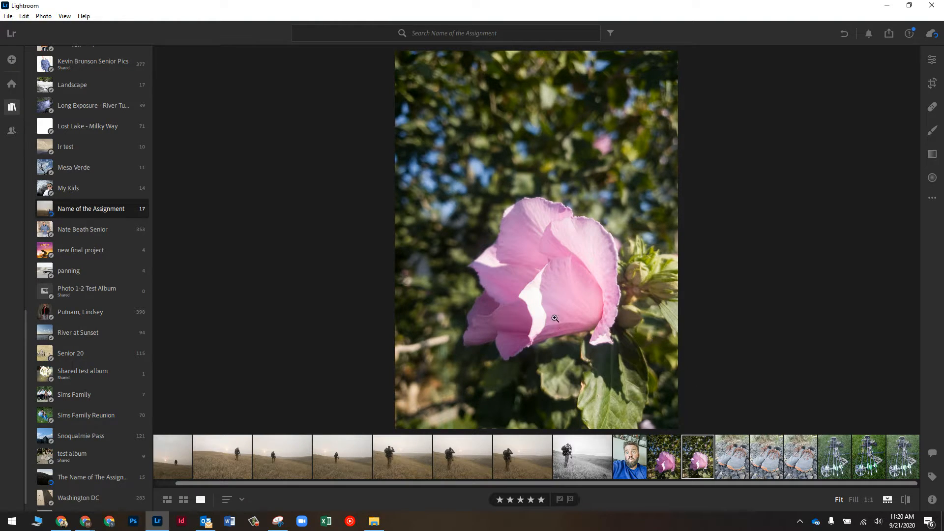
Filter to five-star photos, open the hiker-on-grassland shot, and dismiss the mail notification
{"action": "left_click", "coordinate": [610, 33]}
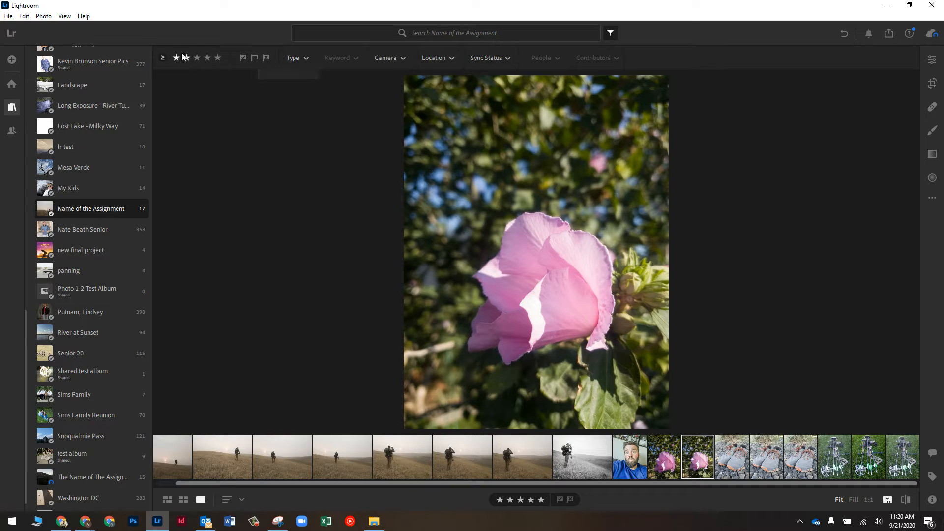
{"action": "left_click", "coordinate": [217, 58]}
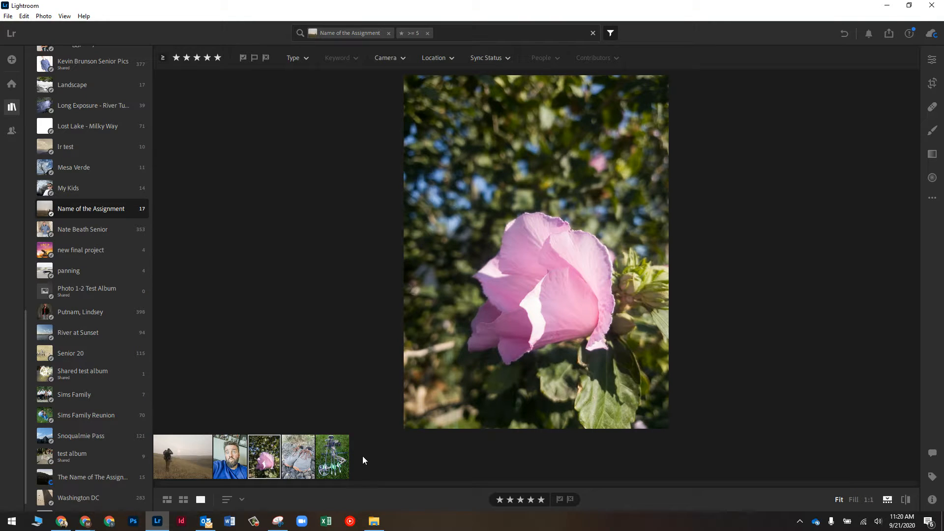
{"action": "left_click", "coordinate": [175, 468]}
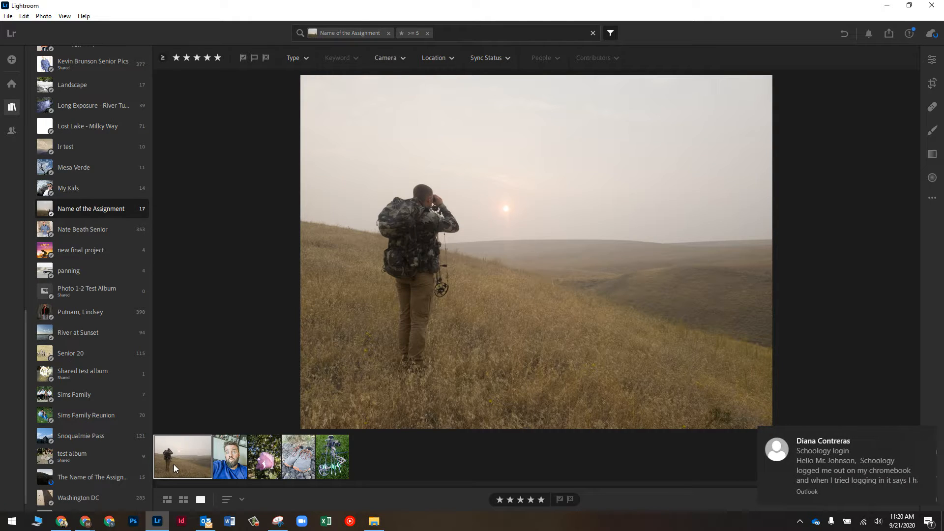
{"action": "left_click", "coordinate": [927, 436]}
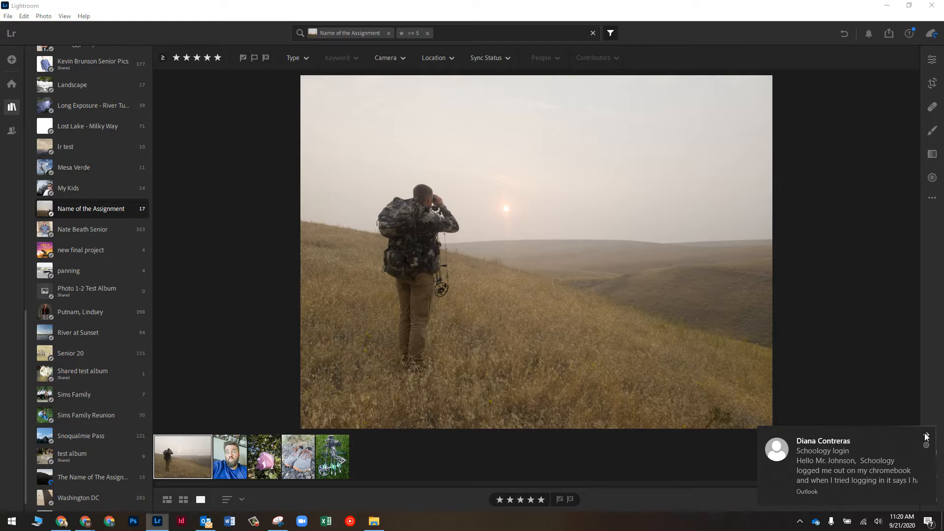
Apply Auto edits to the hiker photo (Exposure -0.29, Highlights -67, Shadows +37, Vibrance +20)
{"action": "left_click", "coordinate": [935, 61]}
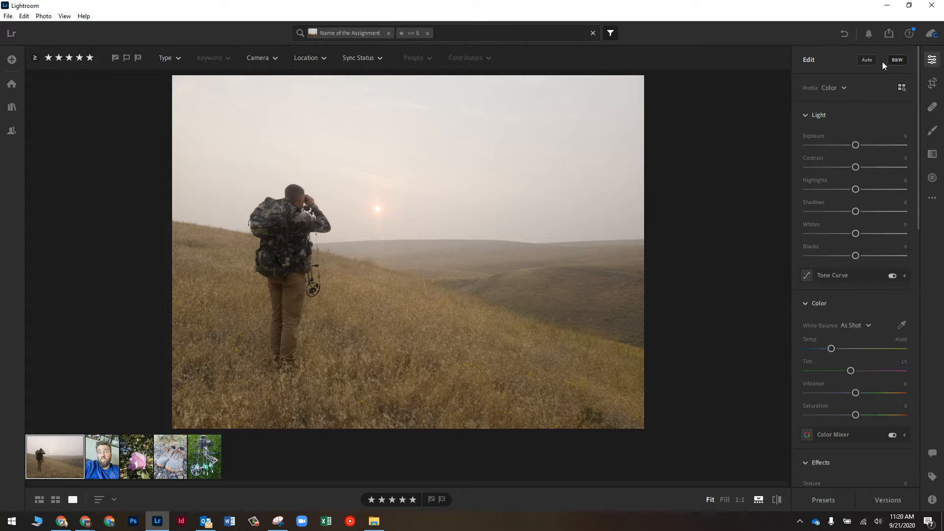
{"action": "left_click", "coordinate": [870, 61]}
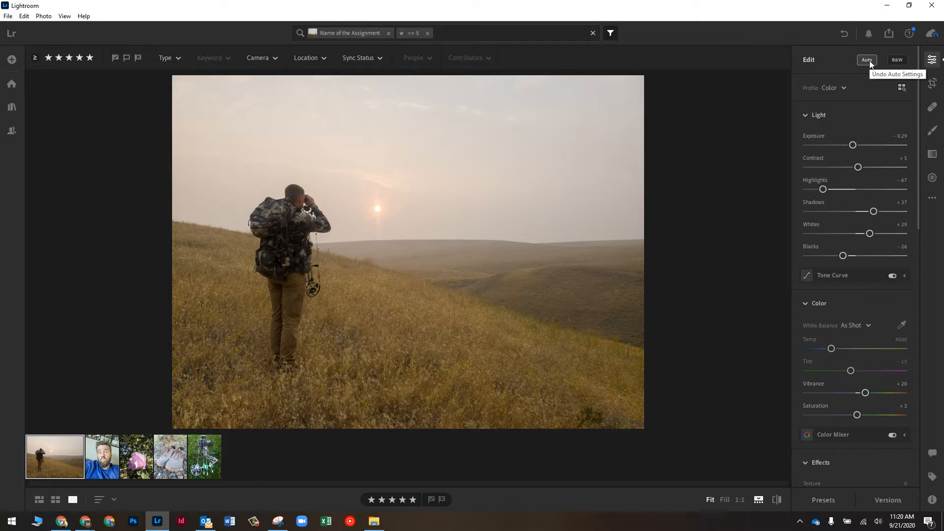
{"action": "left_click", "coordinate": [845, 87]}
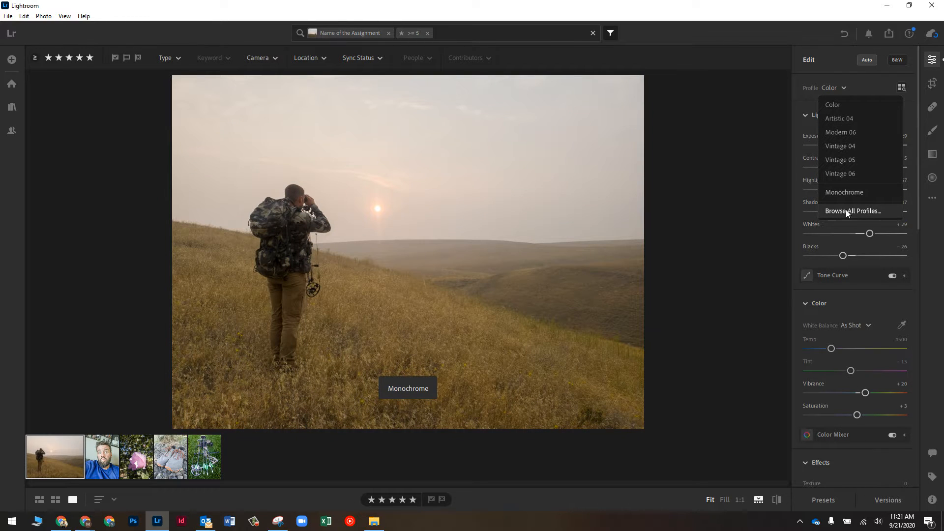
Browse the Artistic profiles, trying Artistic 01, a weakened Artistic 04, 07 and 08
{"action": "left_click", "coordinate": [883, 83]}
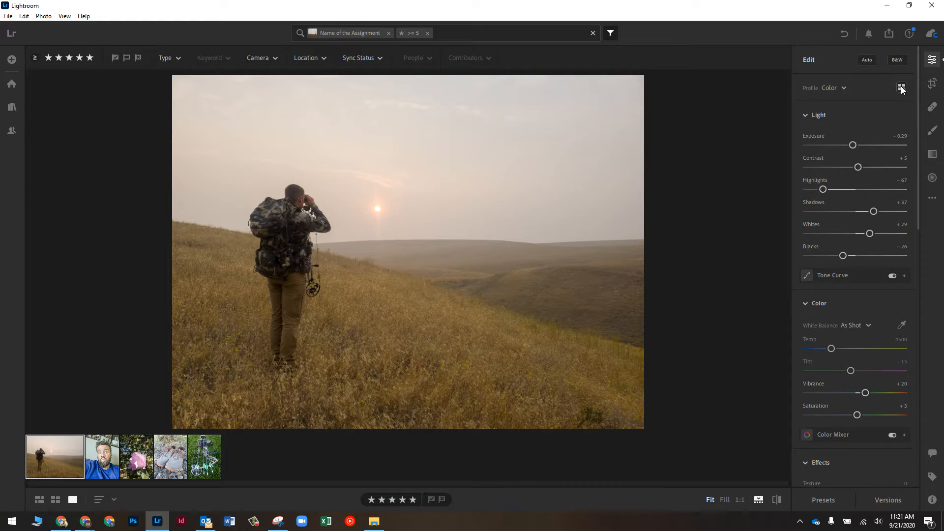
{"action": "left_click", "coordinate": [902, 87]}
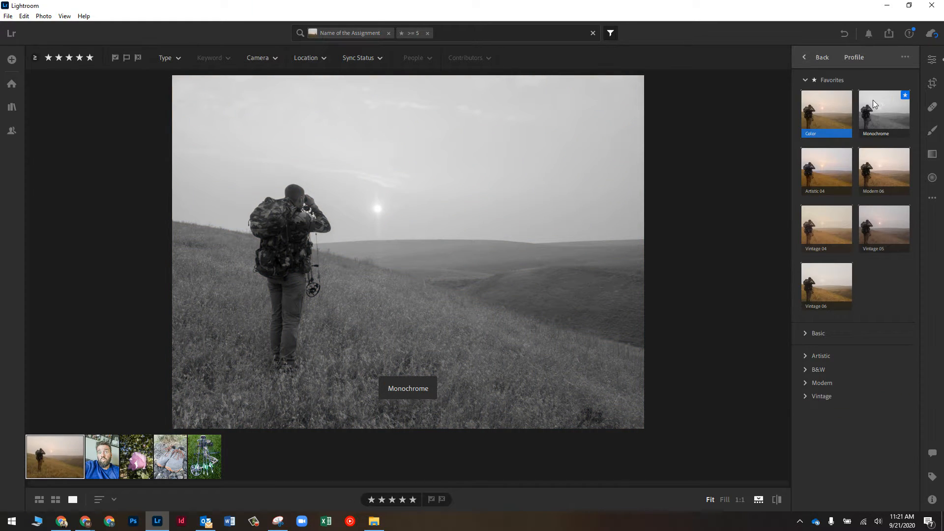
{"action": "left_click", "coordinate": [805, 332]}
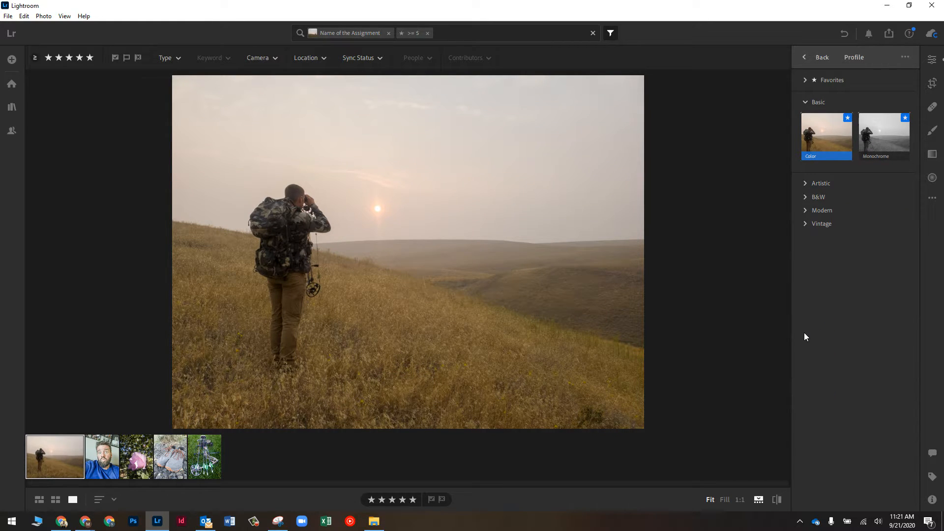
{"action": "left_click", "coordinate": [804, 102]}
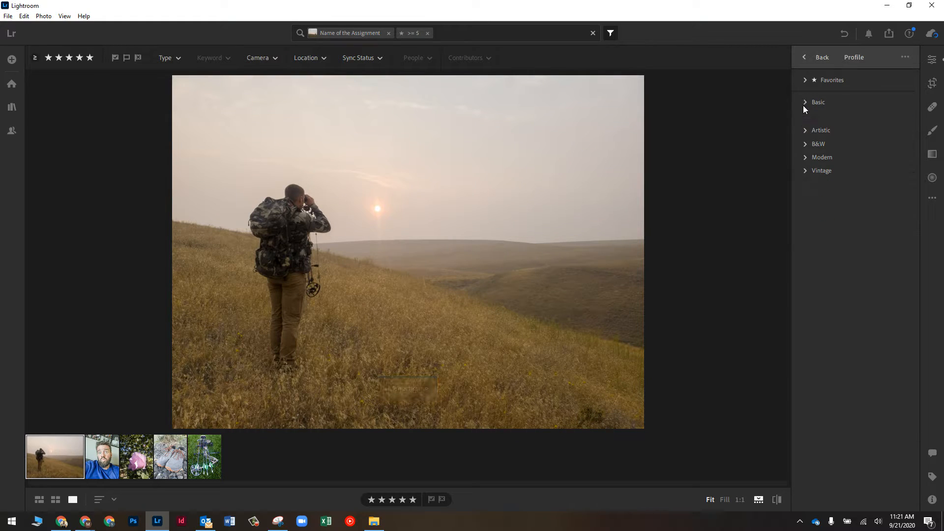
{"action": "left_click", "coordinate": [804, 124]}
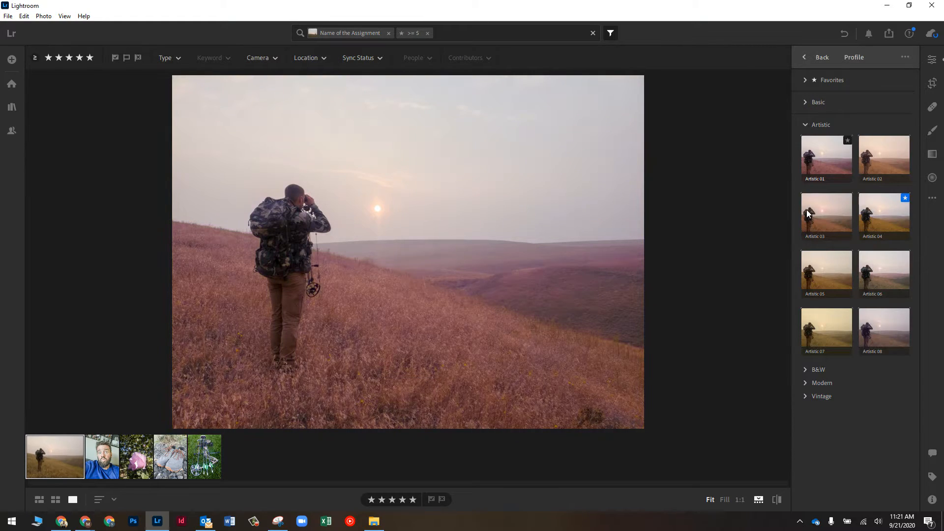
{"action": "left_click", "coordinate": [830, 156]}
{"action": "left_click", "coordinate": [879, 249]}
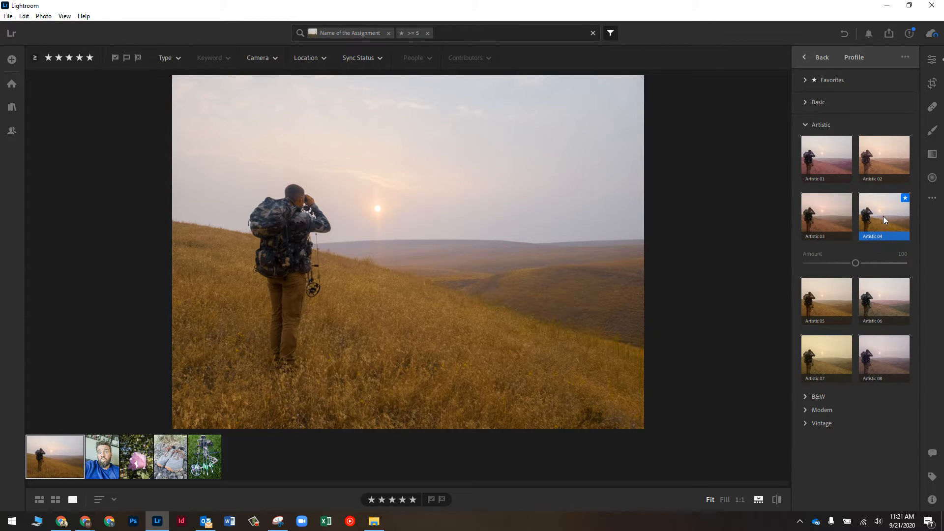
{"action": "left_click_drag", "start_coordinate": [856, 265], "coordinate": [831, 264]}
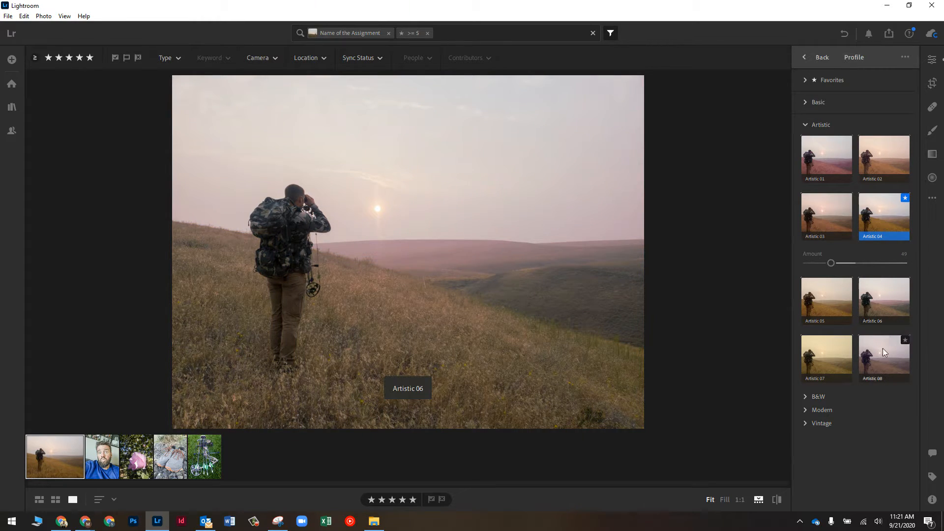
{"action": "left_click", "coordinate": [878, 364]}
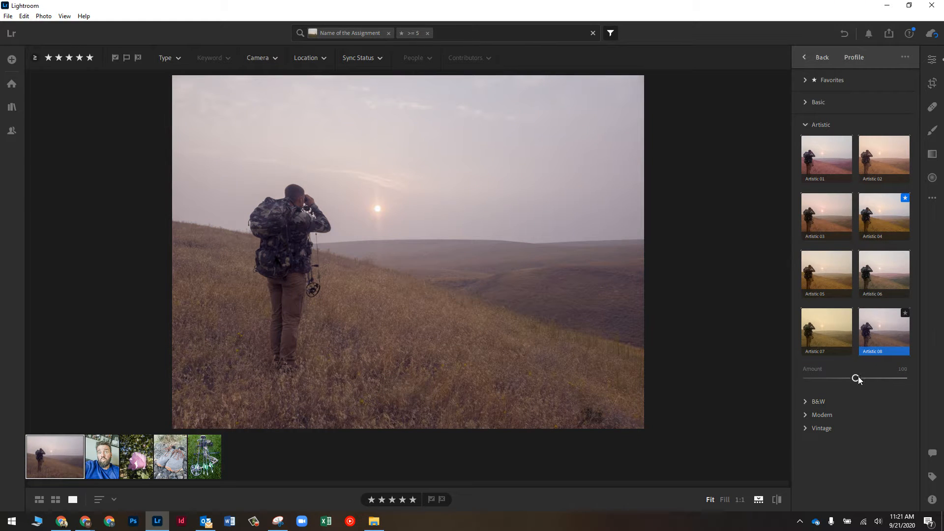
{"action": "left_click", "coordinate": [827, 326]}
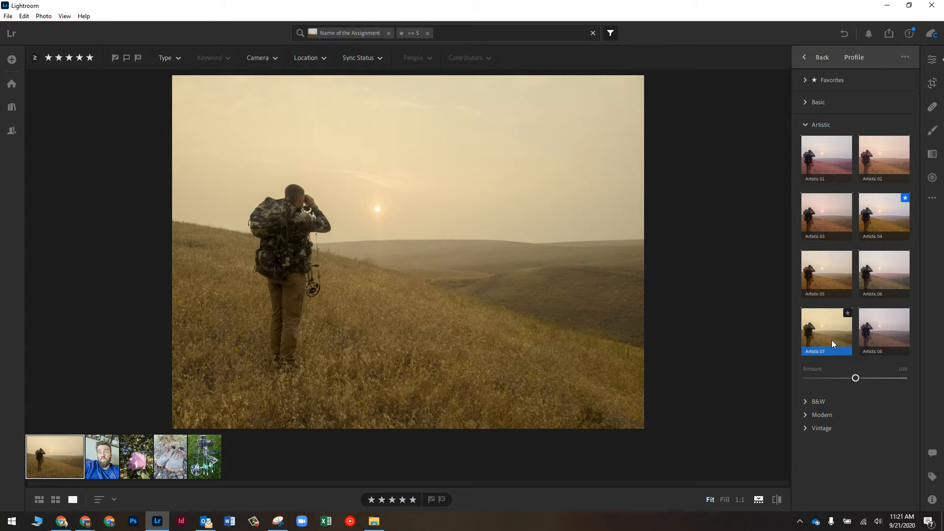
{"action": "left_click", "coordinate": [878, 331]}
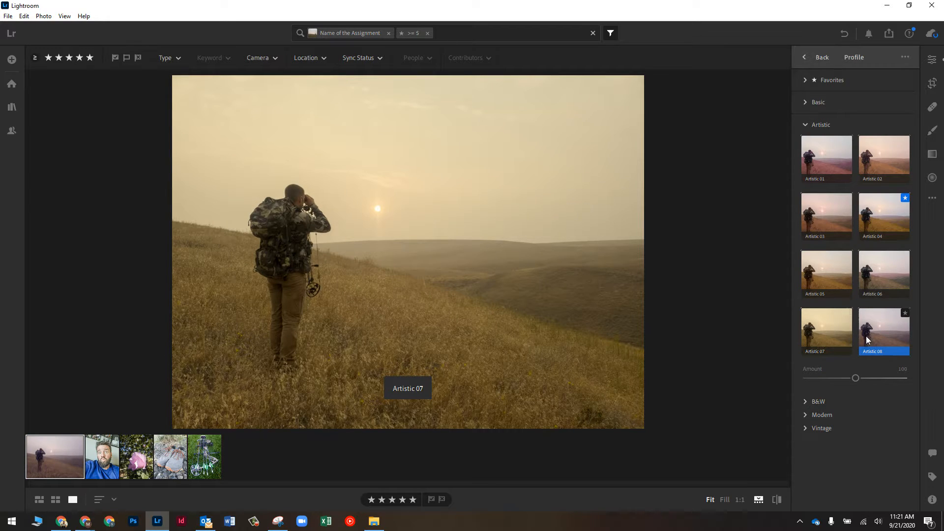
Apply the B&W 01 profile at Amount 100 and return to the main edit panel
{"action": "left_click", "coordinate": [806, 403]}
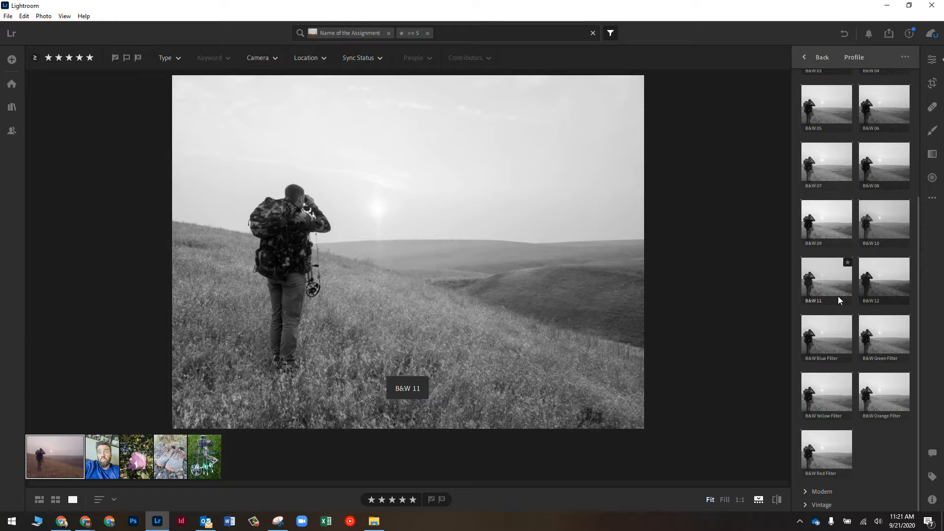
{"action": "scroll", "coordinate": [820, 379], "scroll_direction": "up", "scroll_amount": 4}
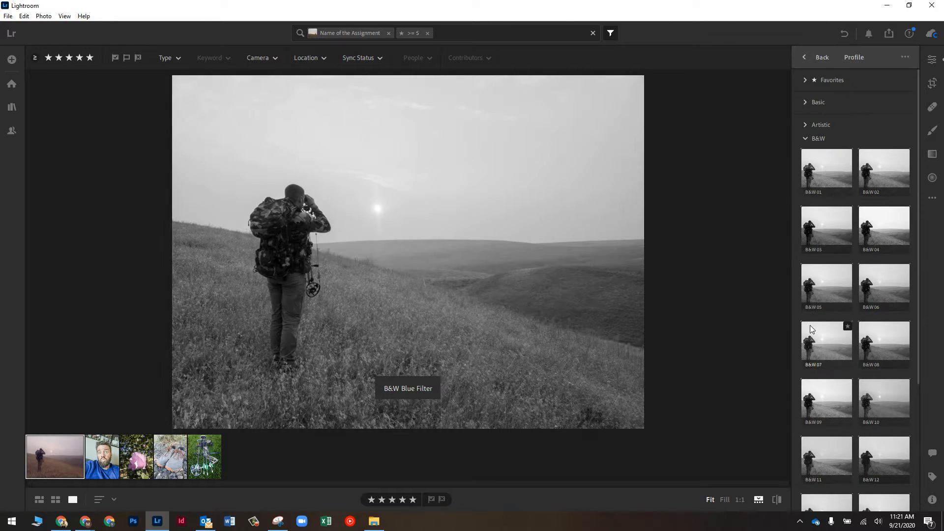
{"action": "left_click", "coordinate": [822, 166]}
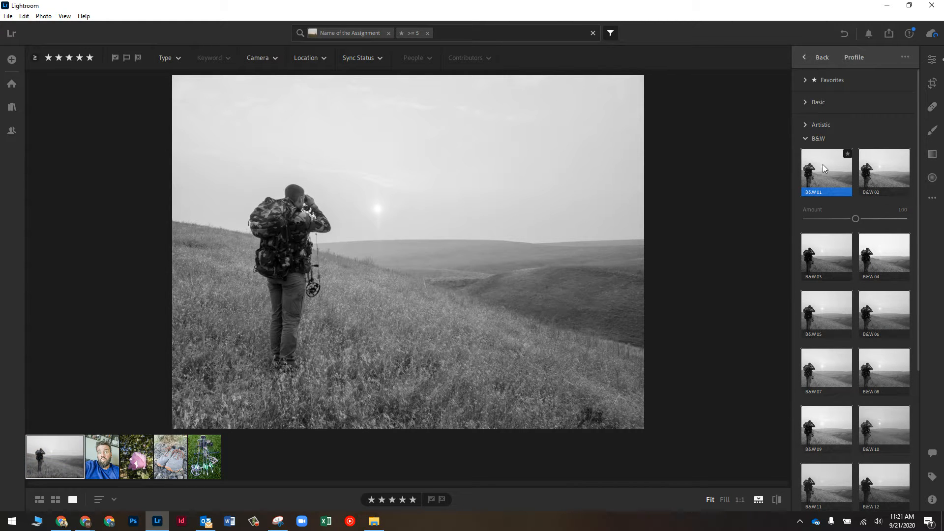
{"action": "left_click", "coordinate": [816, 58]}
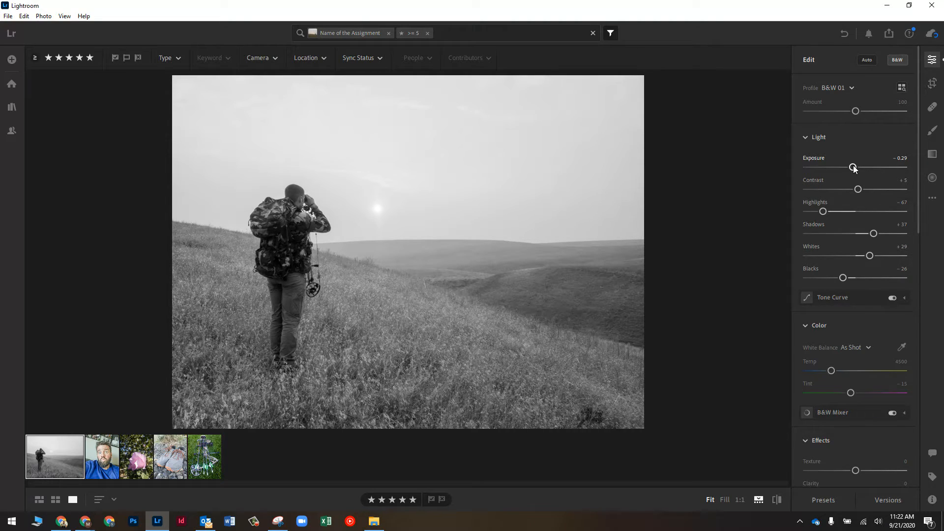
Set the hiker photo's Exposure to +0.62 and Contrast to -33, tweaking highlights and blacks
{"action": "left_click_drag", "start_coordinate": [853, 168], "coordinate": [895, 189]}
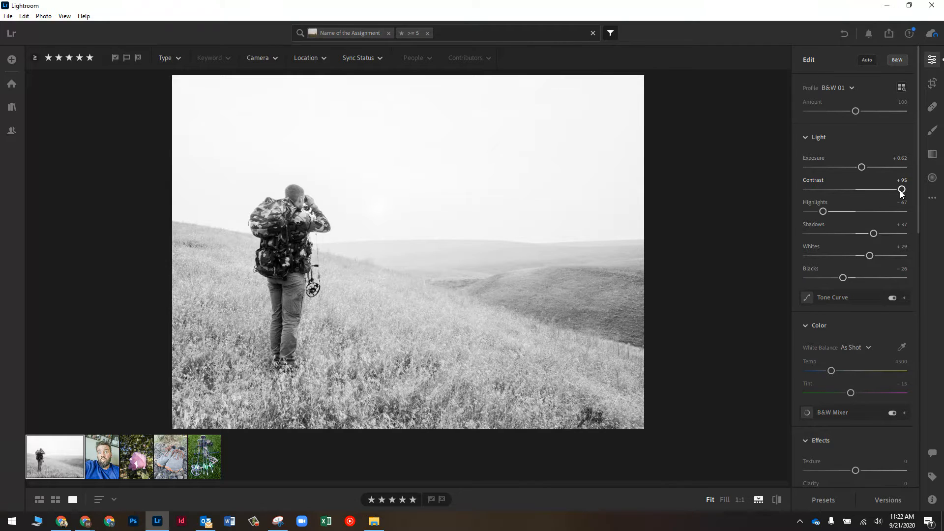
{"action": "left_click_drag", "start_coordinate": [824, 188], "coordinate": [801, 191]}
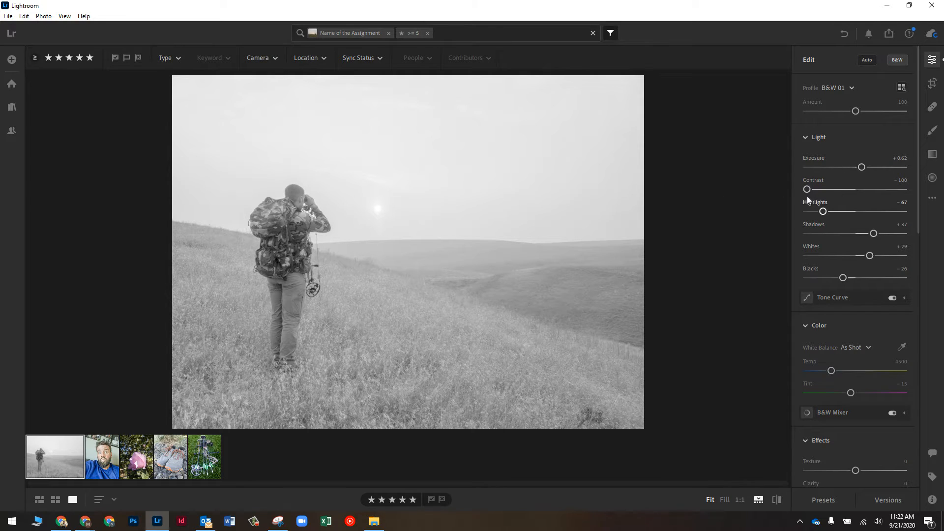
{"action": "left_click_drag", "start_coordinate": [807, 190], "coordinate": [853, 234]}
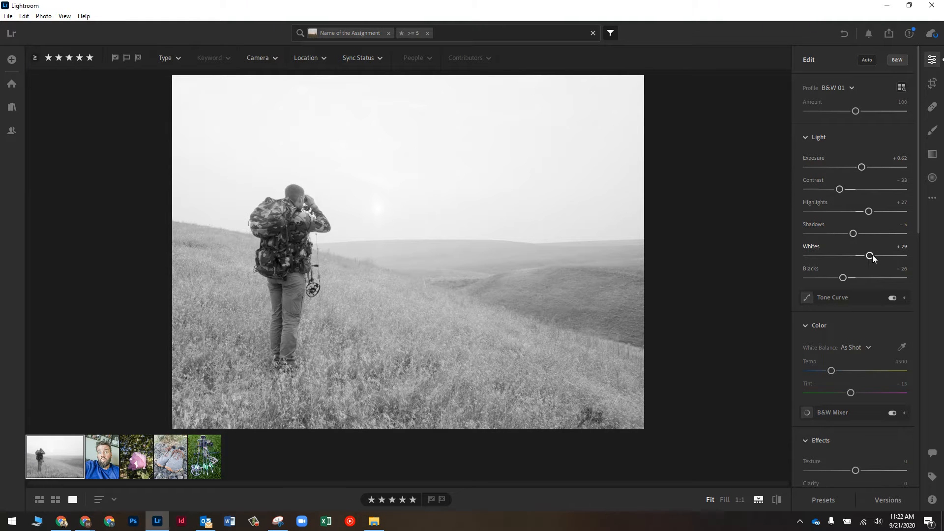
{"action": "mouse_move", "coordinate": [886, 254]}
{"action": "left_mouse_down"}
{"action": "mouse_move", "coordinate": [899, 255]}
{"action": "mouse_move", "coordinate": [842, 256]}
{"action": "mouse_move", "coordinate": [874, 253]}
{"action": "mouse_move", "coordinate": [851, 255]}
{"action": "mouse_move", "coordinate": [854, 278]}
{"action": "mouse_move", "coordinate": [875, 279]}
{"action": "mouse_move", "coordinate": [826, 278]}
{"action": "mouse_move", "coordinate": [867, 255]}
{"action": "left_mouse_up"}
{"action": "left_click_drag", "start_coordinate": [826, 278], "coordinate": [854, 277]}
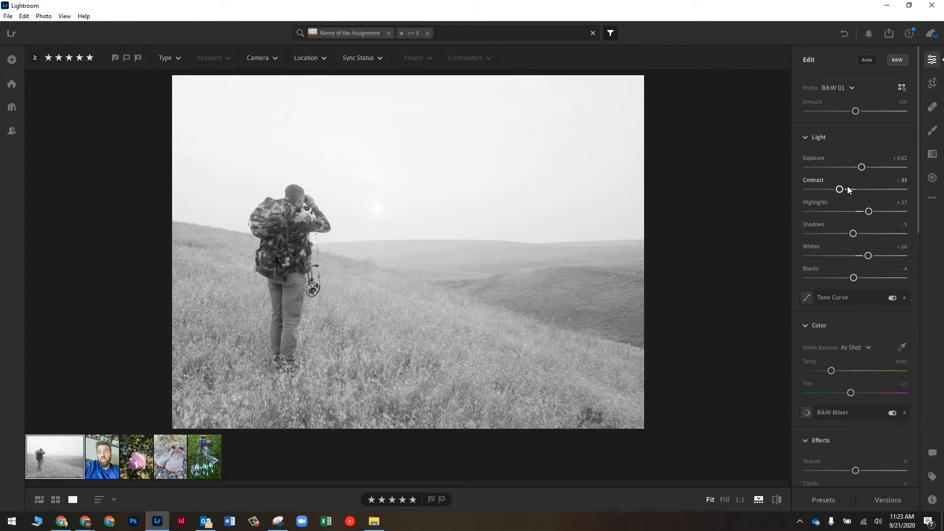
{"action": "left_click", "coordinate": [104, 461]}
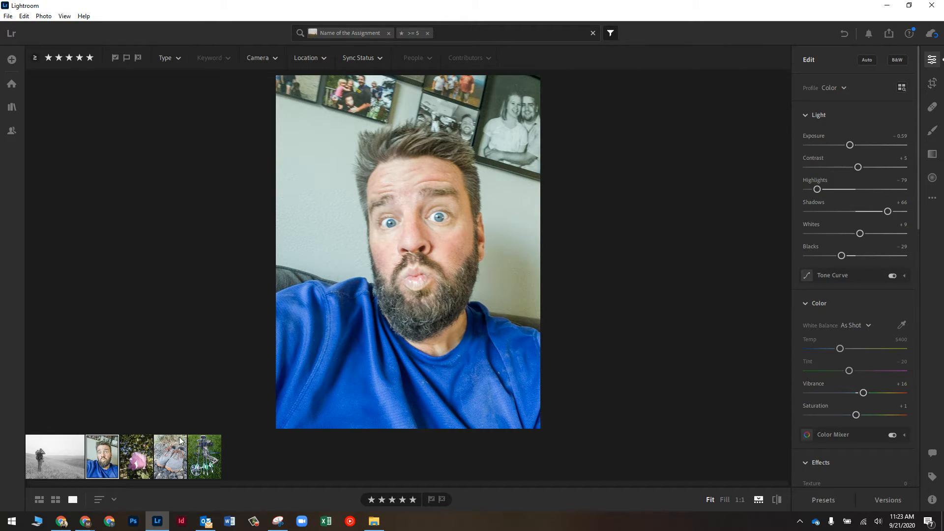
Give the selfie Vibrance +64 and Saturation +6 after briefly trying Saturation +100
{"action": "left_click", "coordinate": [45, 452]}
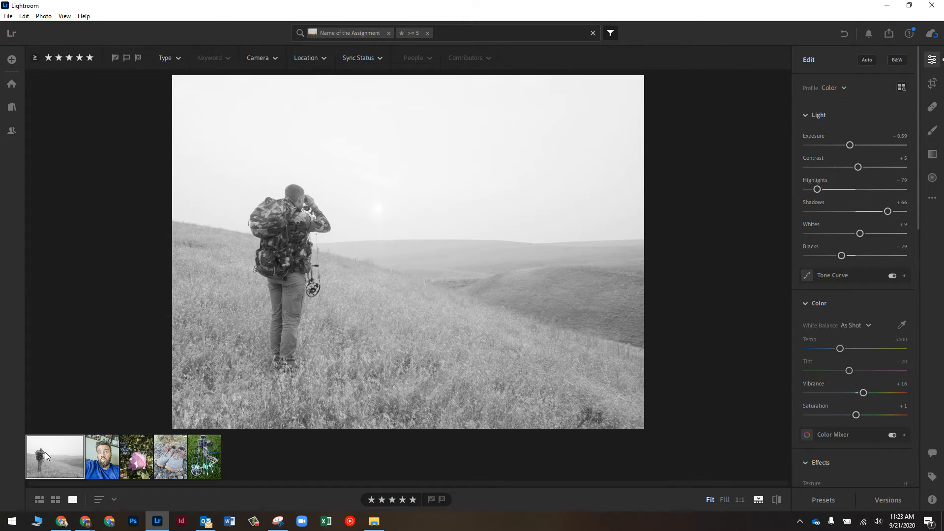
{"action": "left_click", "coordinate": [101, 456]}
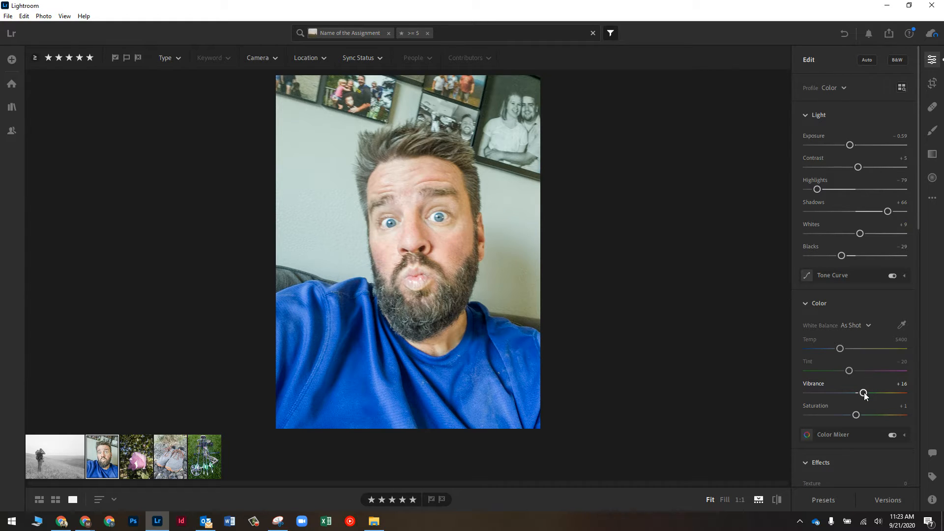
{"action": "left_click_drag", "start_coordinate": [868, 393], "coordinate": [884, 397]}
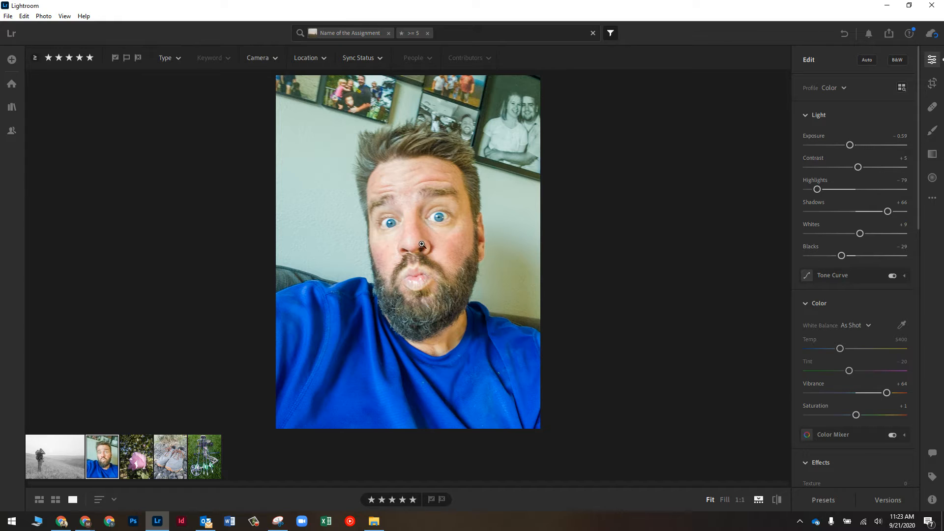
{"action": "left_click_drag", "start_coordinate": [855, 416], "coordinate": [881, 417]}
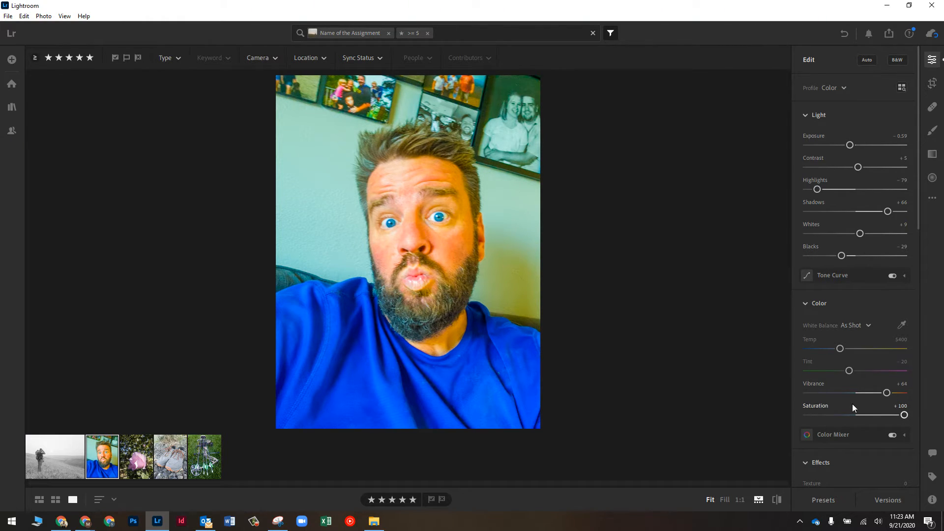
{"action": "left_click_drag", "start_coordinate": [882, 414], "coordinate": [858, 415]}
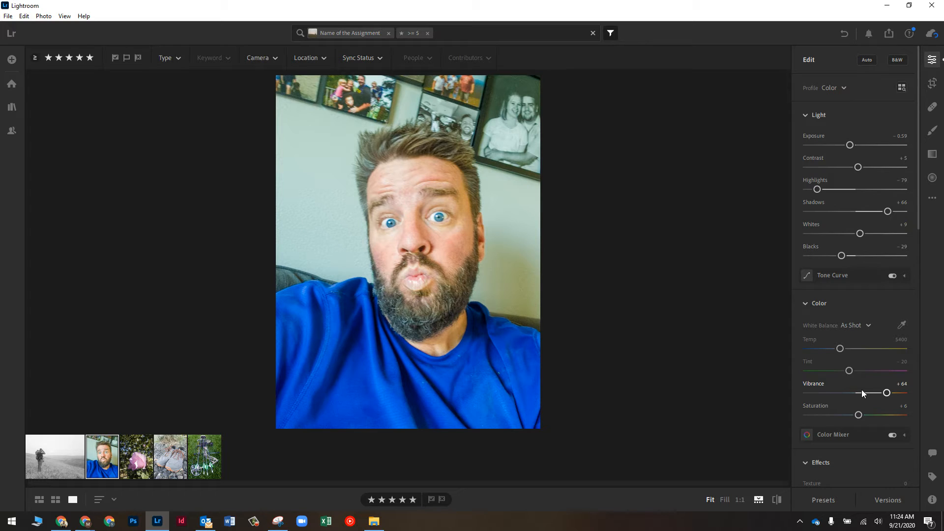
{"action": "left_click", "coordinate": [135, 464]}
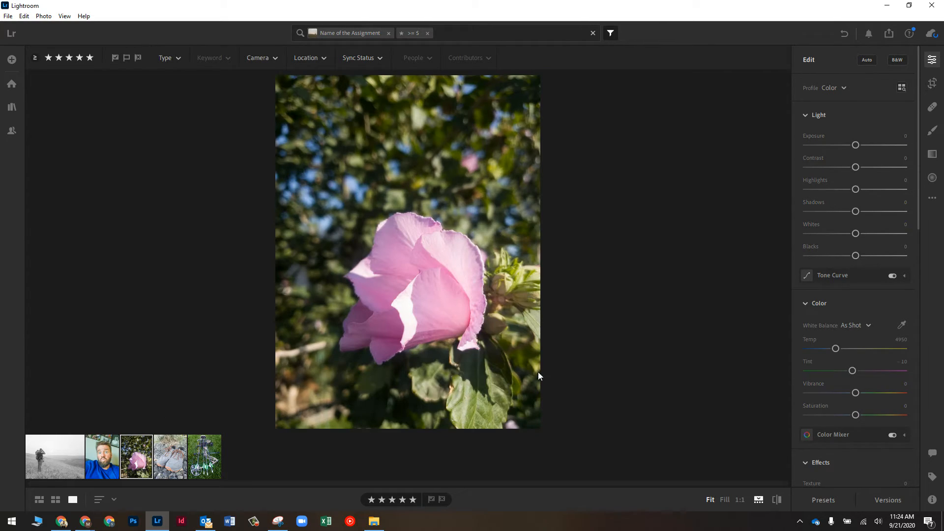
Auto-correct the pink flower photo, keep the Color profile, raise Exposure to +1.30, then reopen the hiker
{"action": "left_click", "coordinate": [868, 60]}
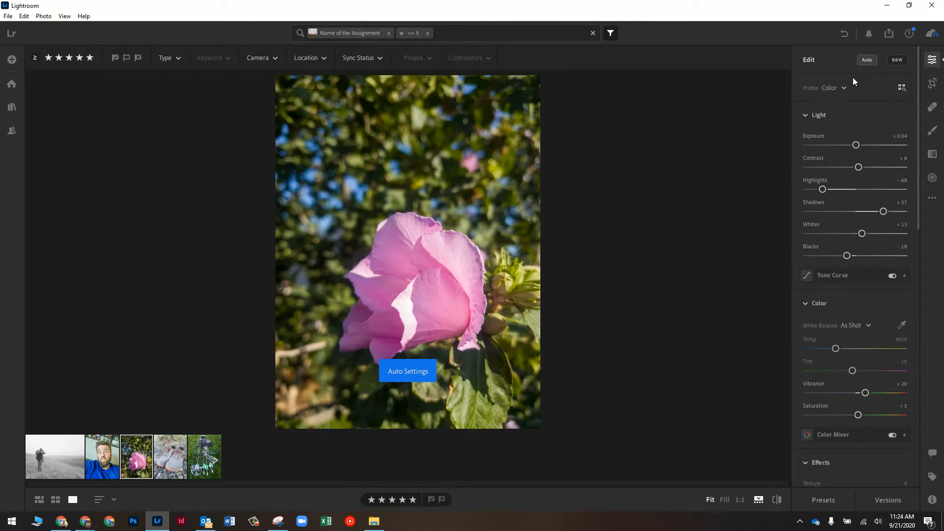
{"action": "left_click", "coordinate": [841, 87]}
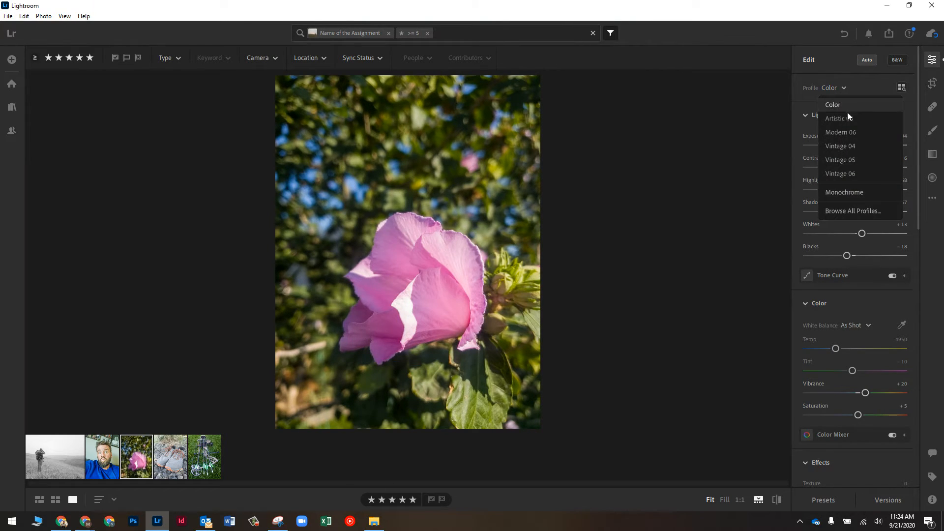
{"action": "left_click", "coordinate": [779, 142]}
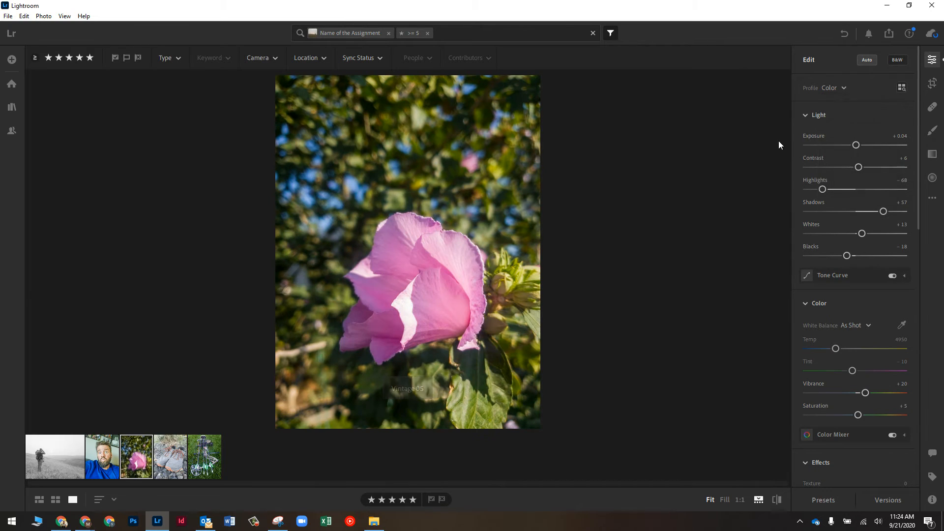
{"action": "left_click_drag", "start_coordinate": [856, 144], "coordinate": [868, 144]}
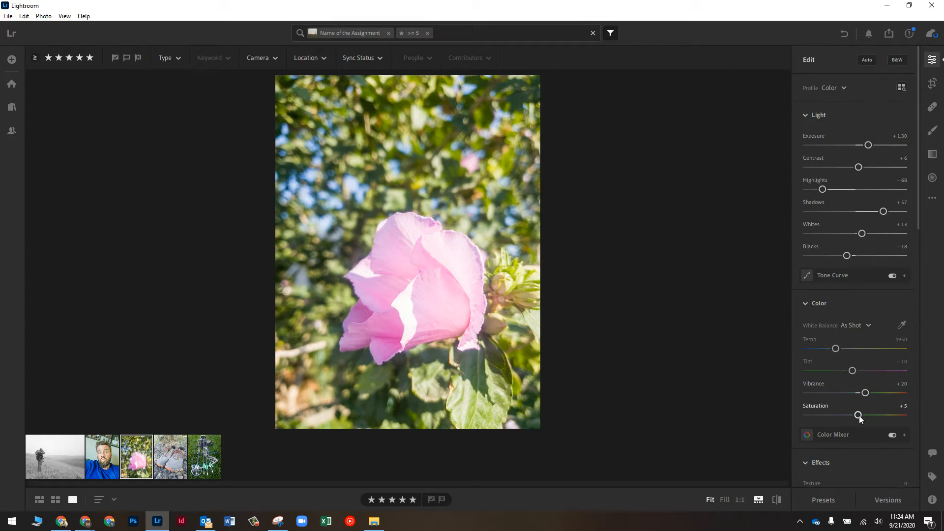
{"action": "left_click", "coordinate": [181, 452]}
{"action": "left_click", "coordinate": [198, 453]}
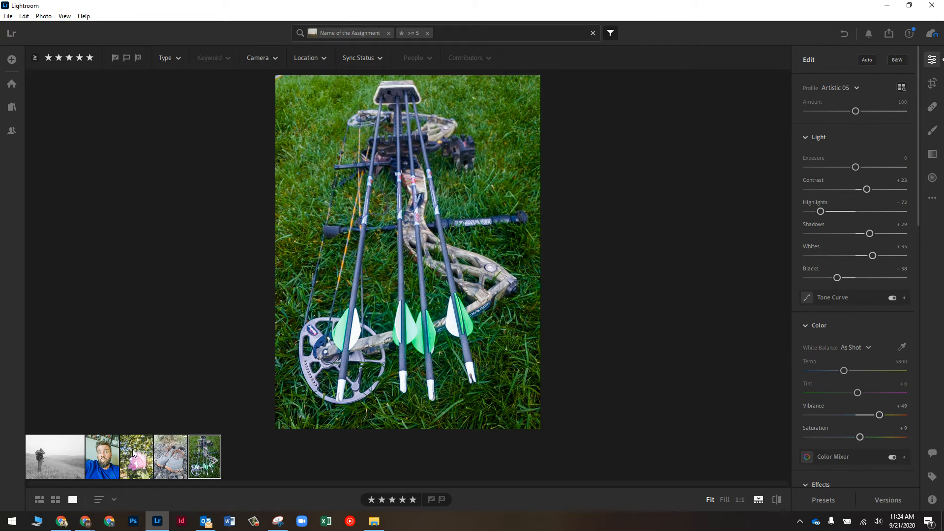
{"action": "left_click", "coordinate": [53, 461]}
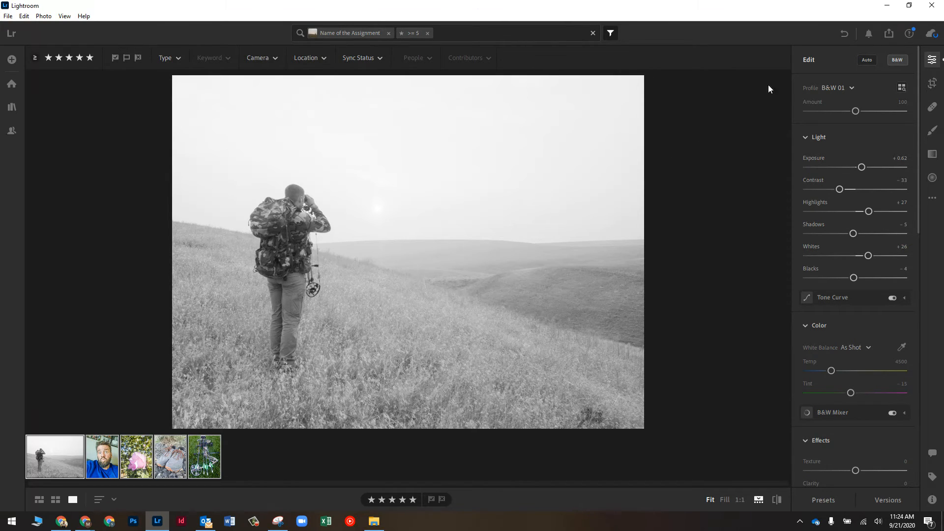
Create a share link for the five photos with link access kept on Anyone can view
{"action": "left_click", "coordinate": [889, 33]}
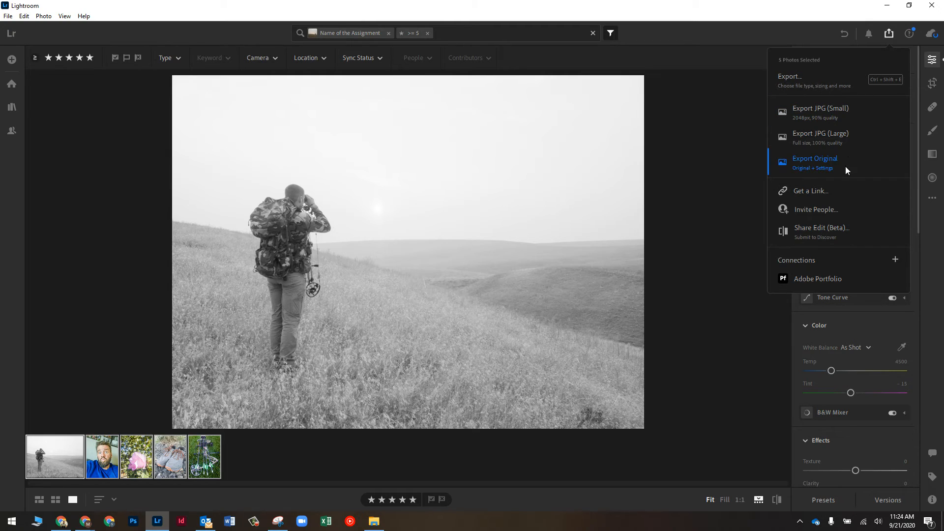
{"action": "left_click", "coordinate": [807, 193]}
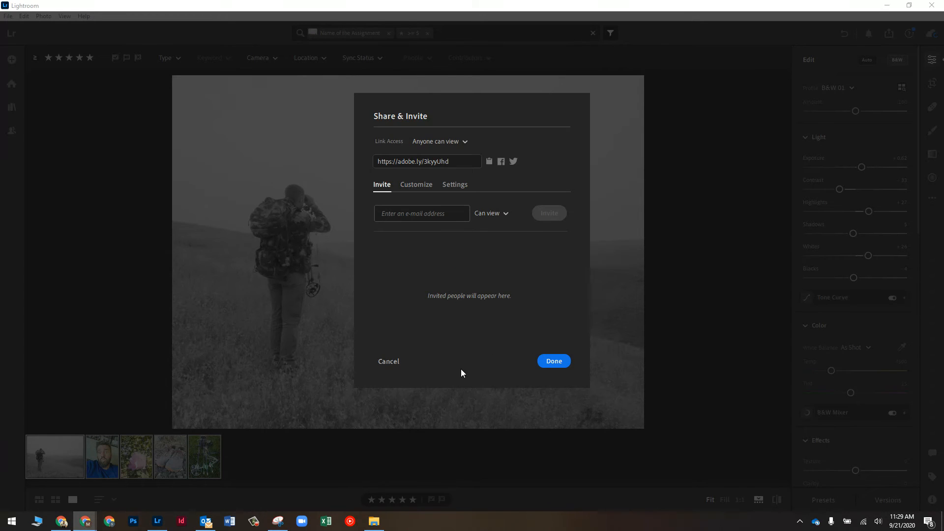
{"action": "left_click", "coordinate": [439, 143]}
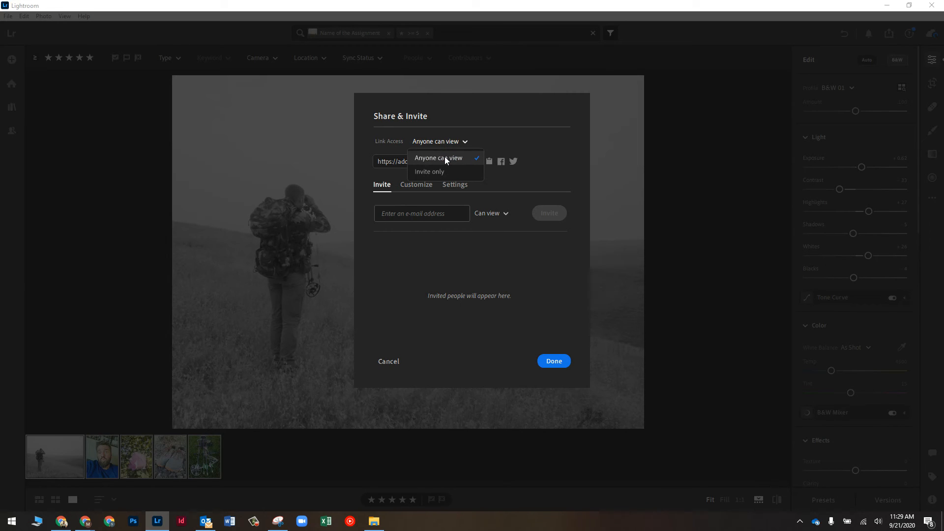
{"action": "left_click", "coordinate": [444, 158]}
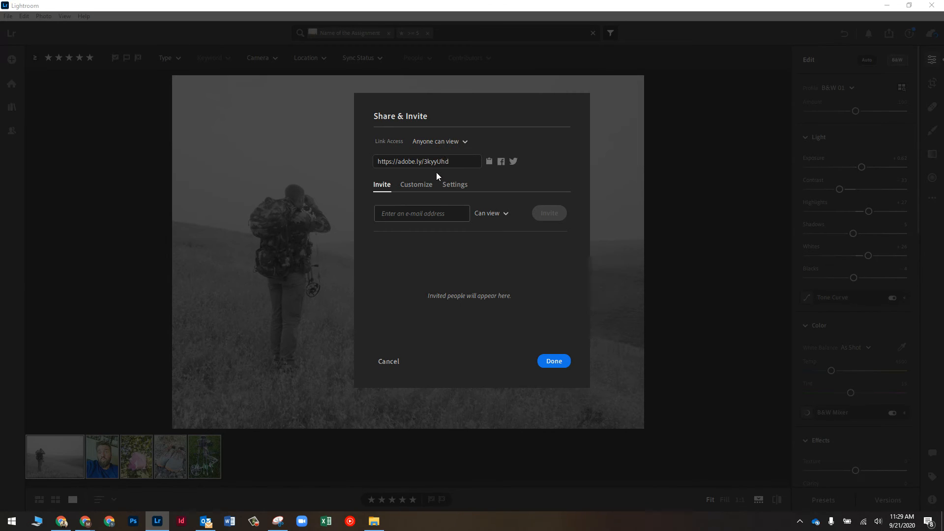
{"action": "left_click", "coordinate": [453, 185]}
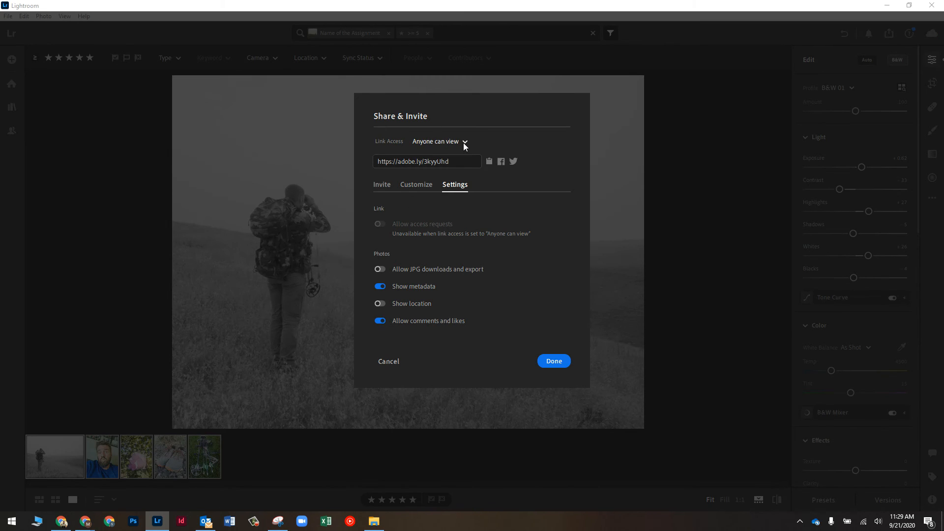
Copy the share link, finish sharing, and close Lightroom
{"action": "left_click", "coordinate": [489, 162]}
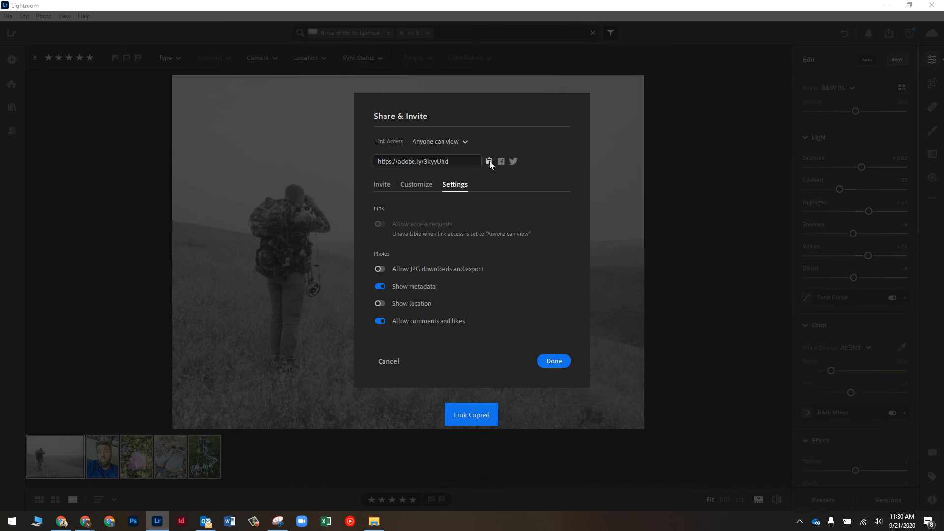
{"action": "left_click", "coordinate": [556, 361]}
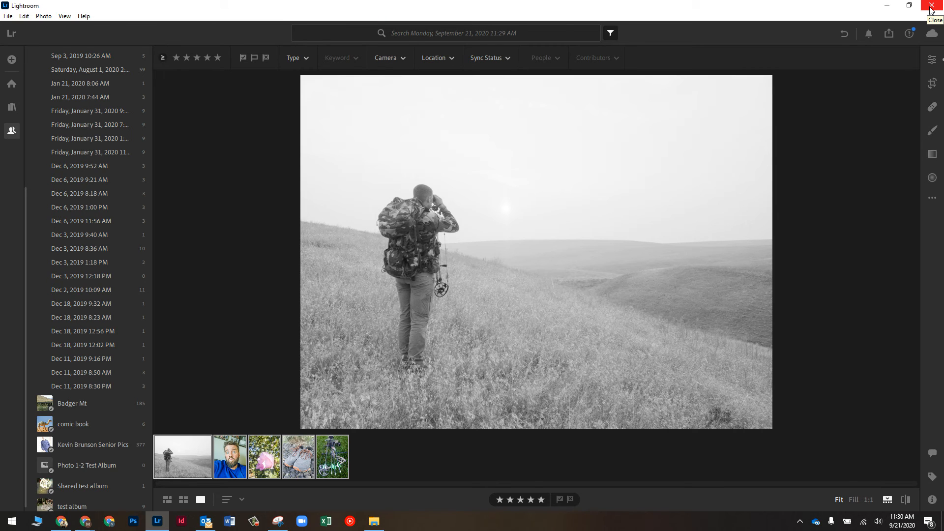
{"action": "left_click", "coordinate": [931, 7]}
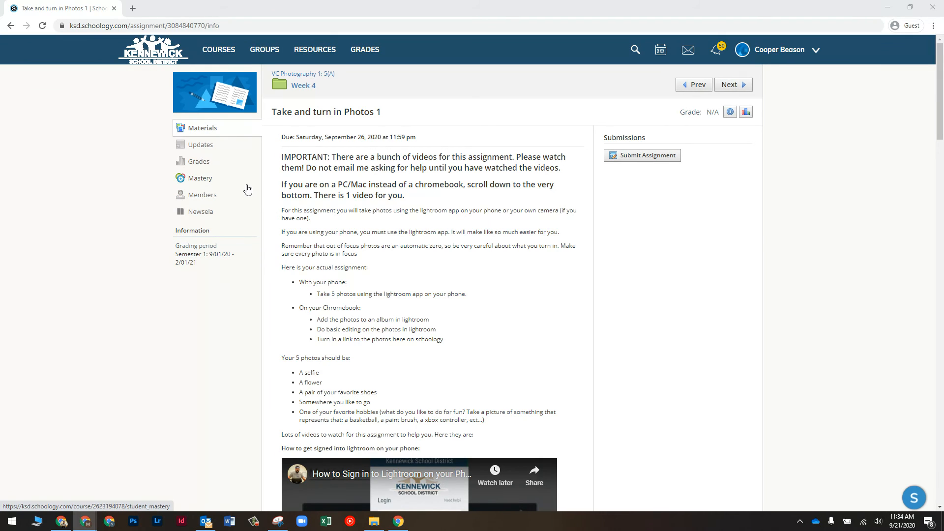
Paste the share link into a Create submission and add the note 'I am turning in my 5 photos…'
{"action": "left_click", "coordinate": [644, 156]}
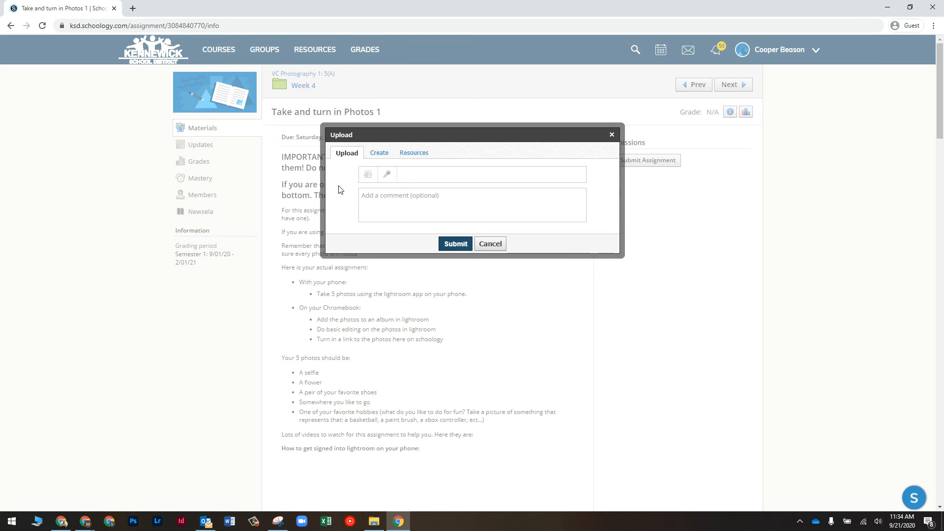
{"action": "left_click", "coordinate": [378, 153]}
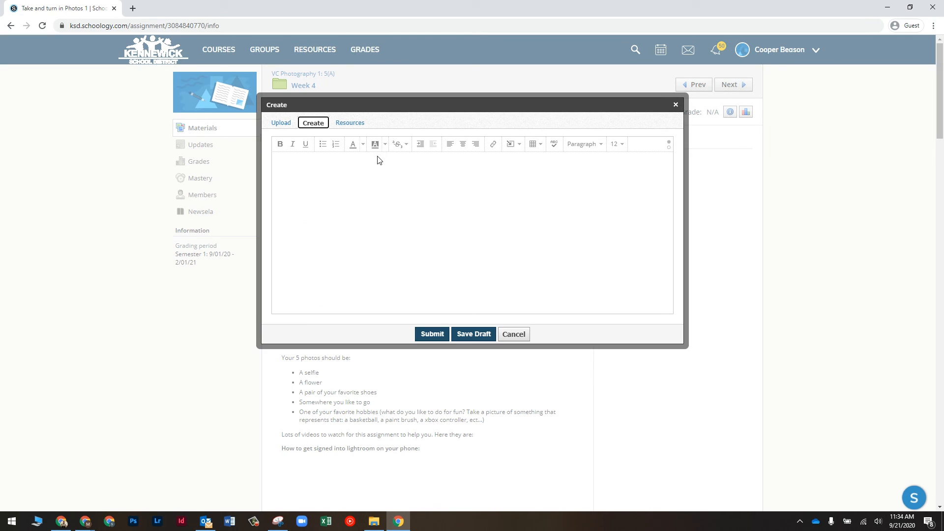
{"action": "right_click", "coordinate": [328, 168]}
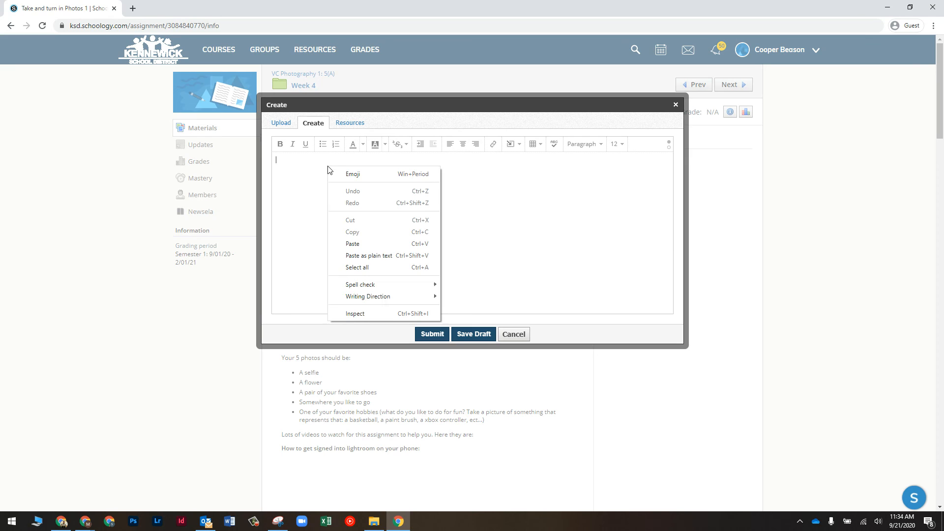
{"action": "left_click", "coordinate": [351, 244]}
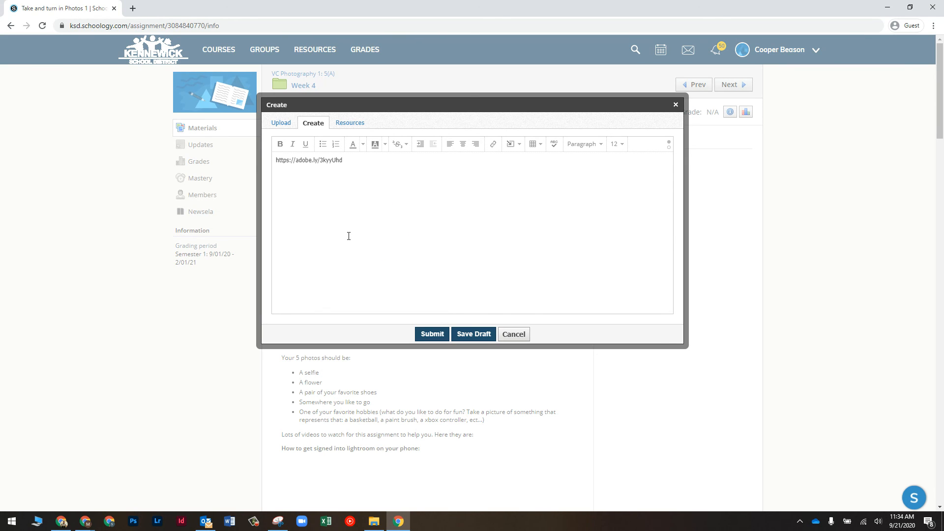
{"action": "type", "text": "I am turning in my 5 photos. They ahve all been editied a"}
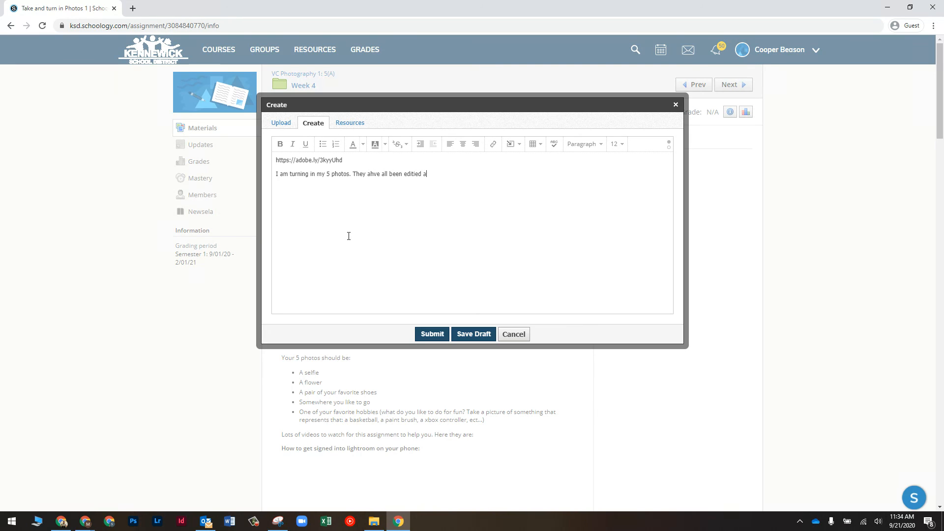
{"action": "type", "text": "nd are readty to be by graded"}
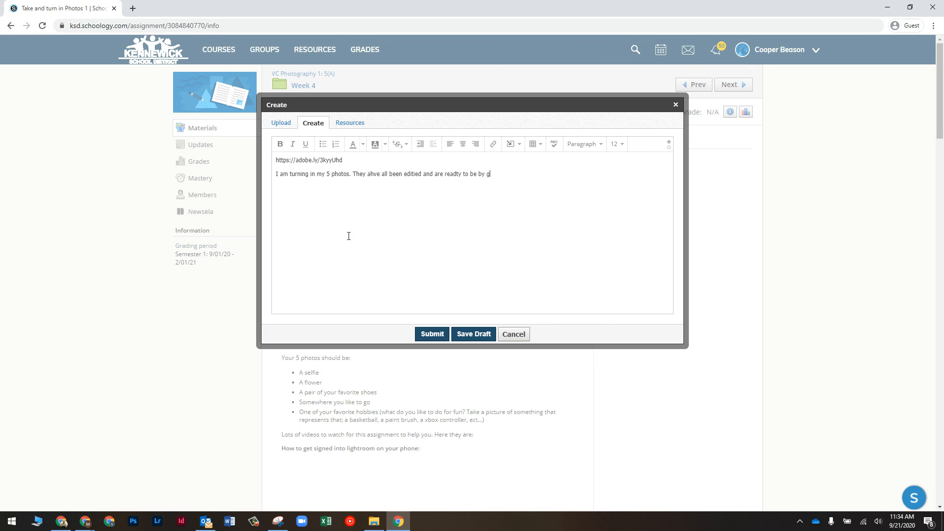